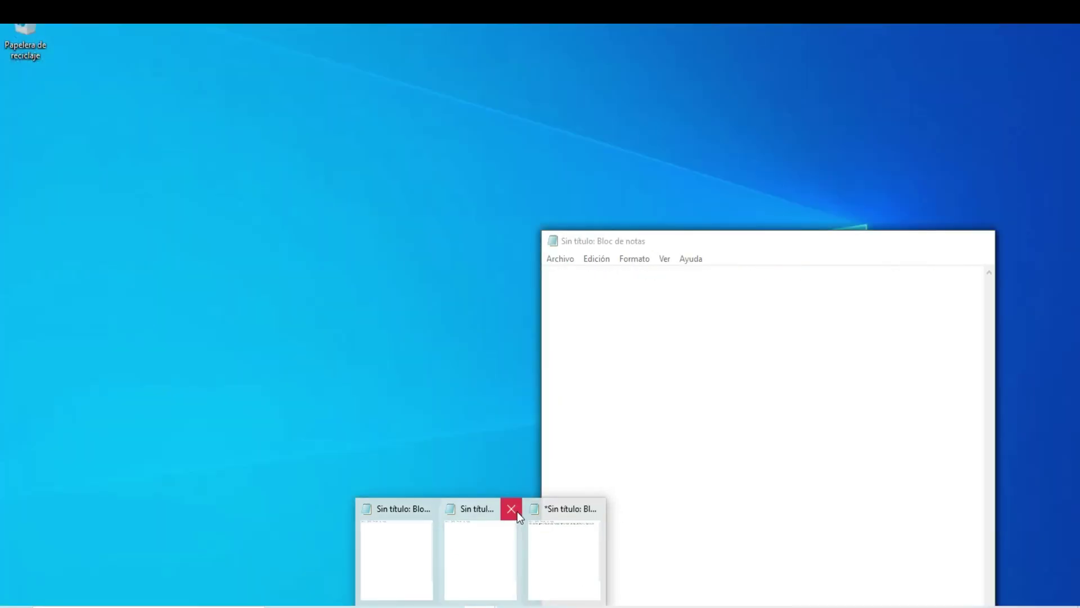
Close the extra Notepad windows and continue to the recovery phrase confirmation
left_click(511, 509)
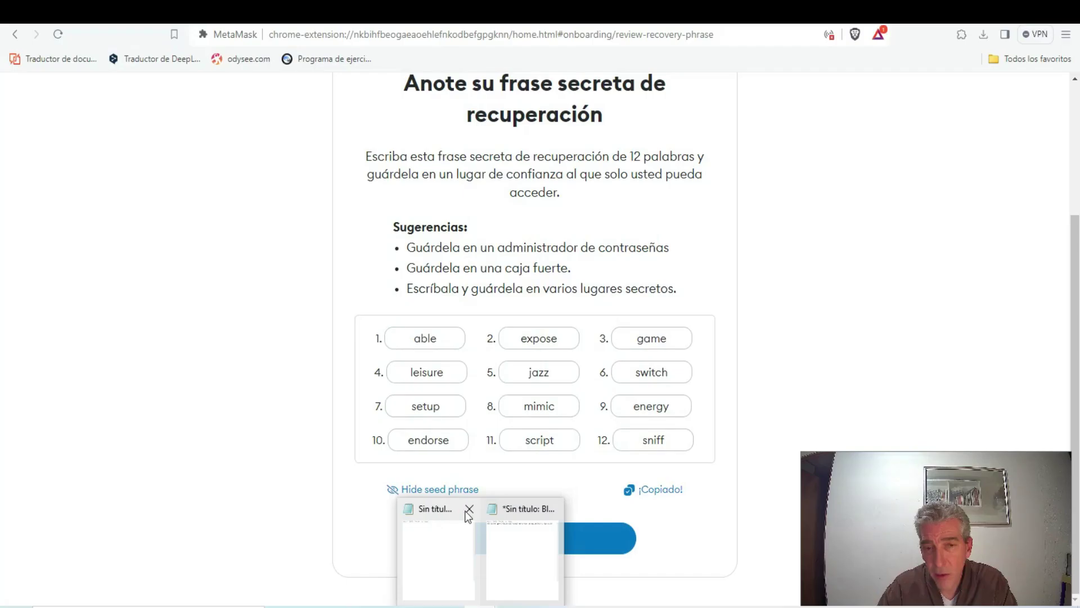
left_click(468, 509)
mouse_move(469, 551)
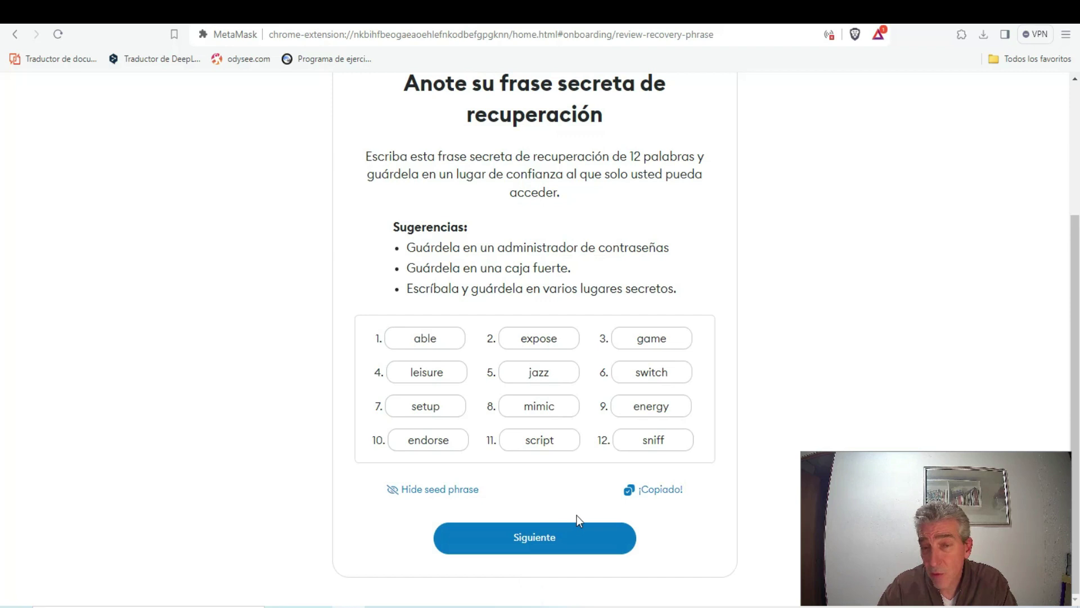
left_click(554, 542)
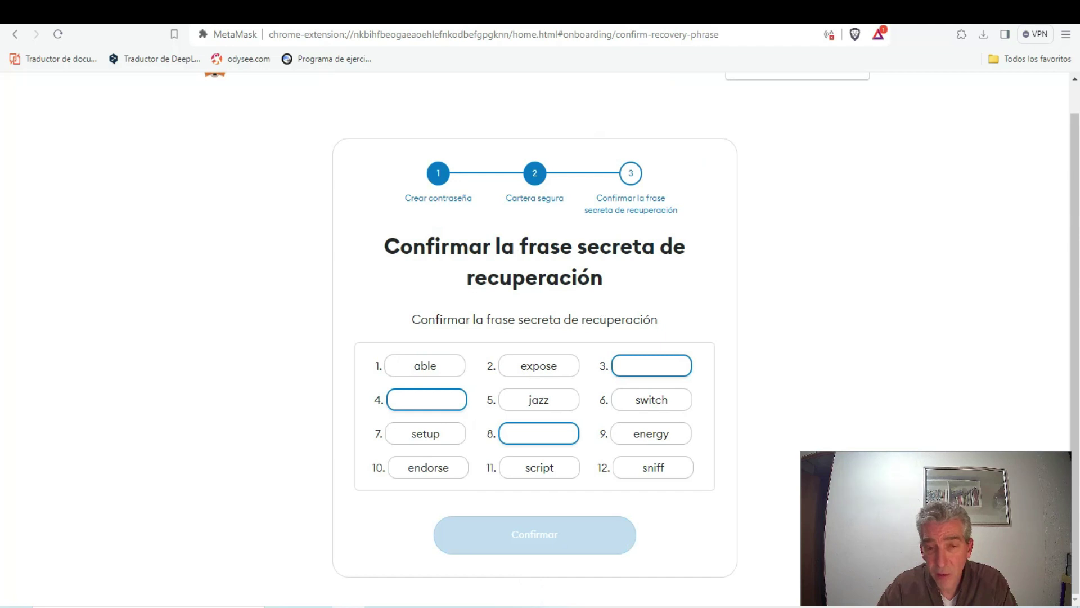
Fill recovery phrase slots 3, 4 and 8 from the Notepad copy and confirm
left_click(482, 549)
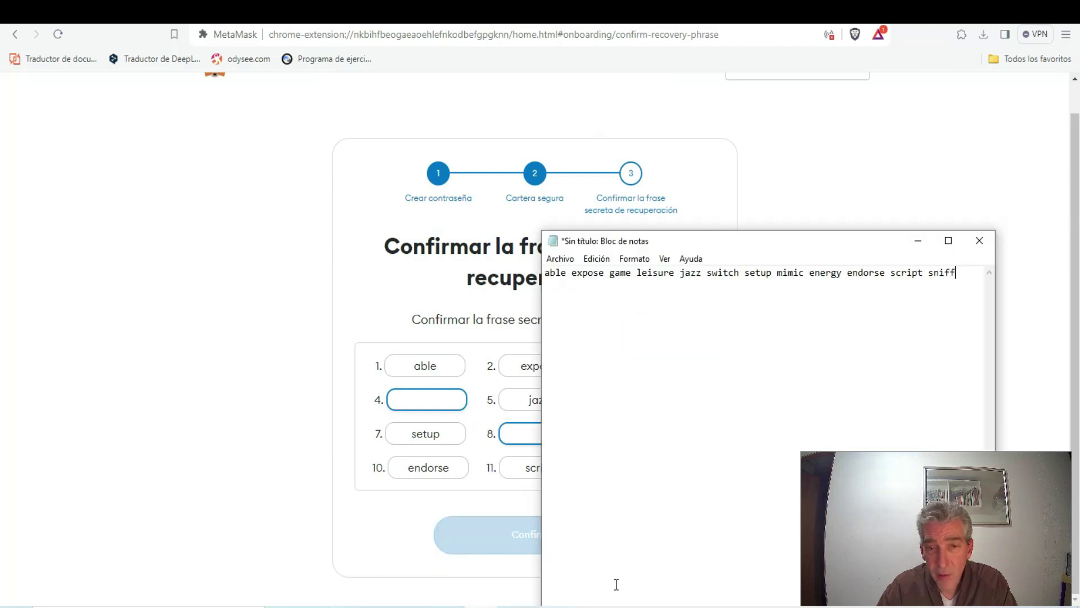
left_click(949, 240)
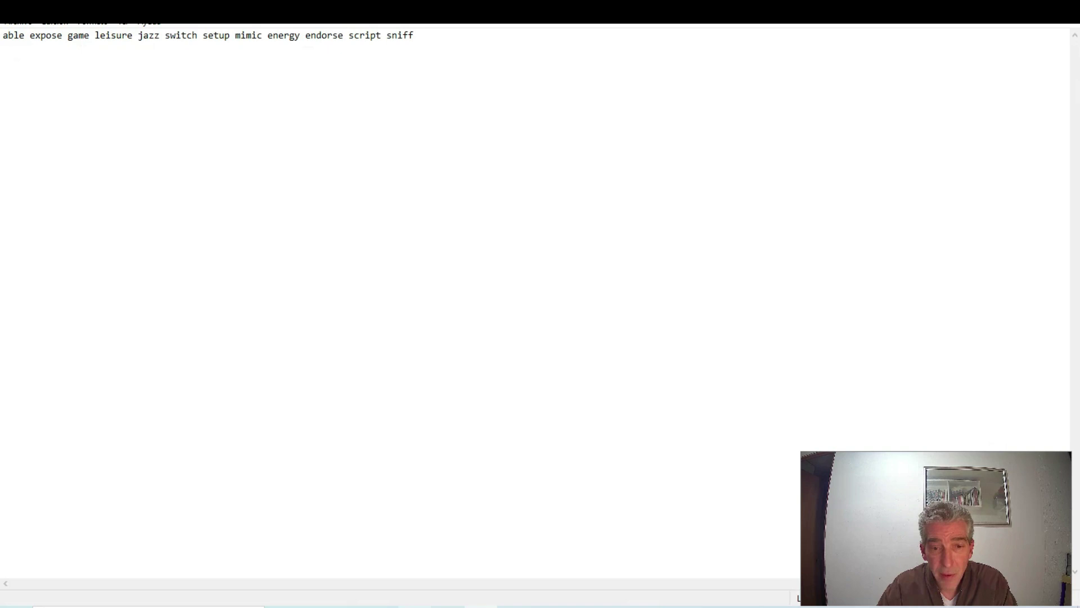
key("alt+Tab")
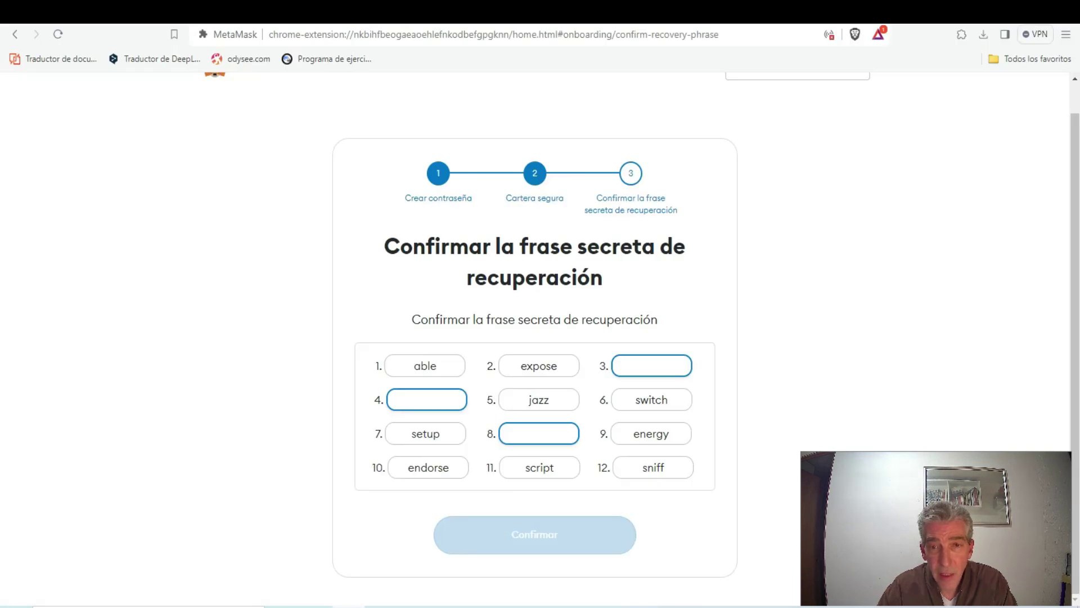
key("alt+Tab")
key("alt+Tab")
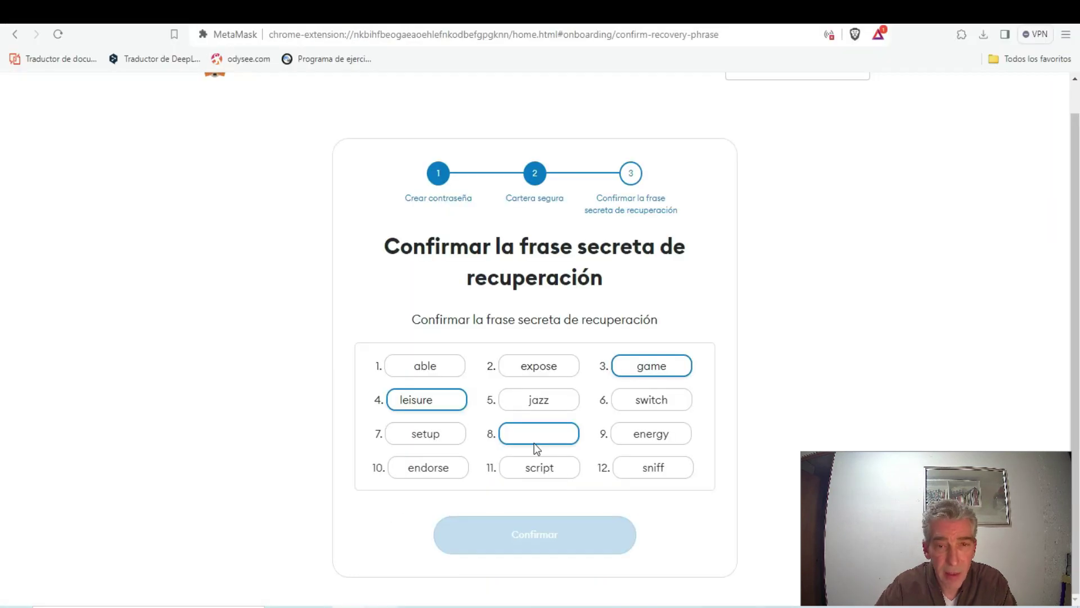
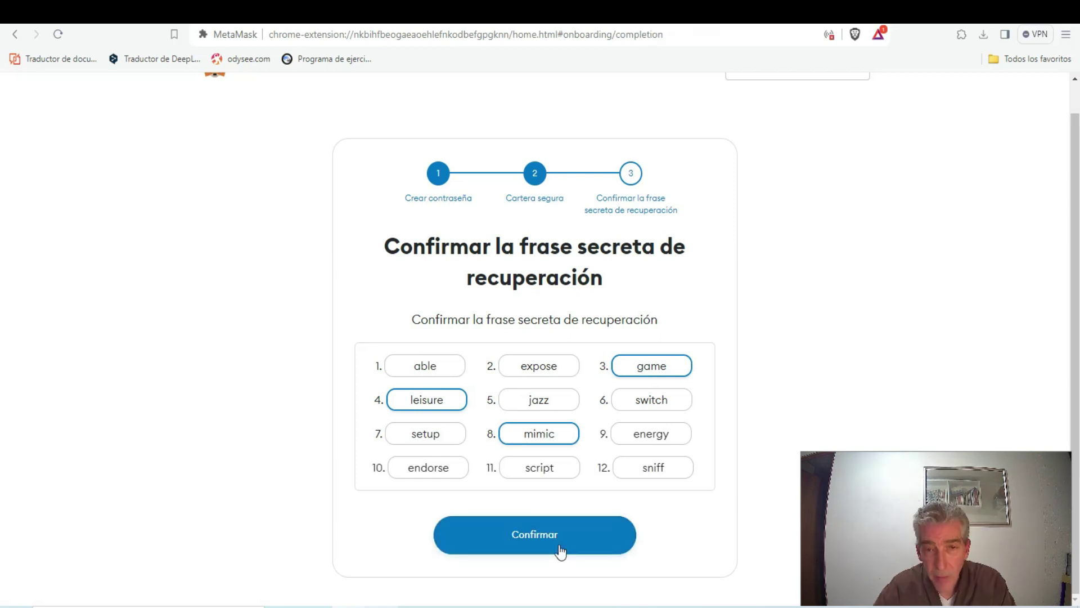
left_click(557, 549)
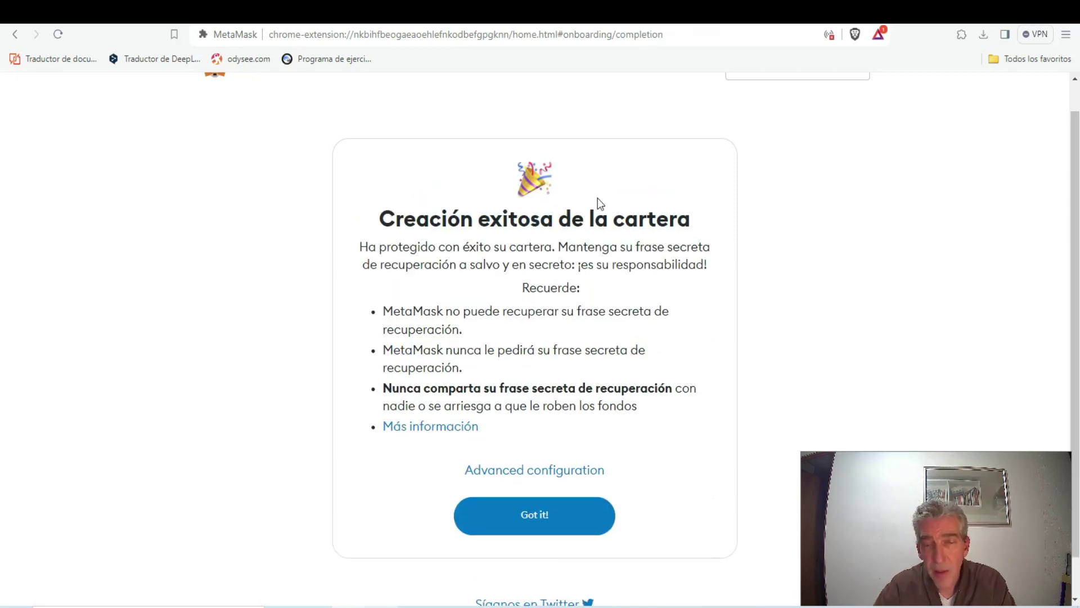
Acknowledge the wallet creation message, step through the pin-extension tips, and finish with Hecho
left_click(529, 519)
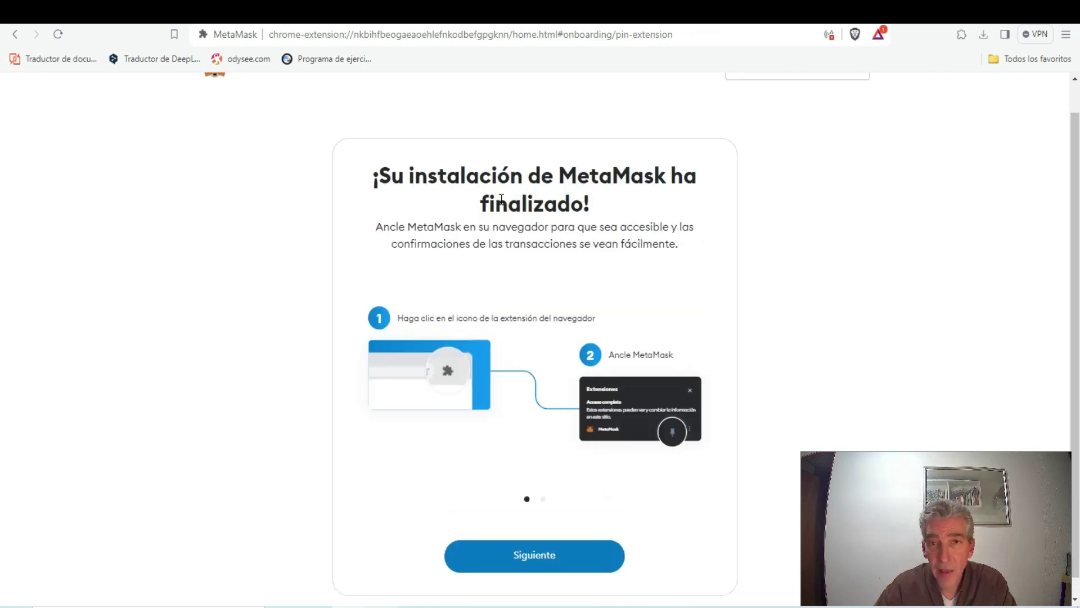
left_click(545, 560)
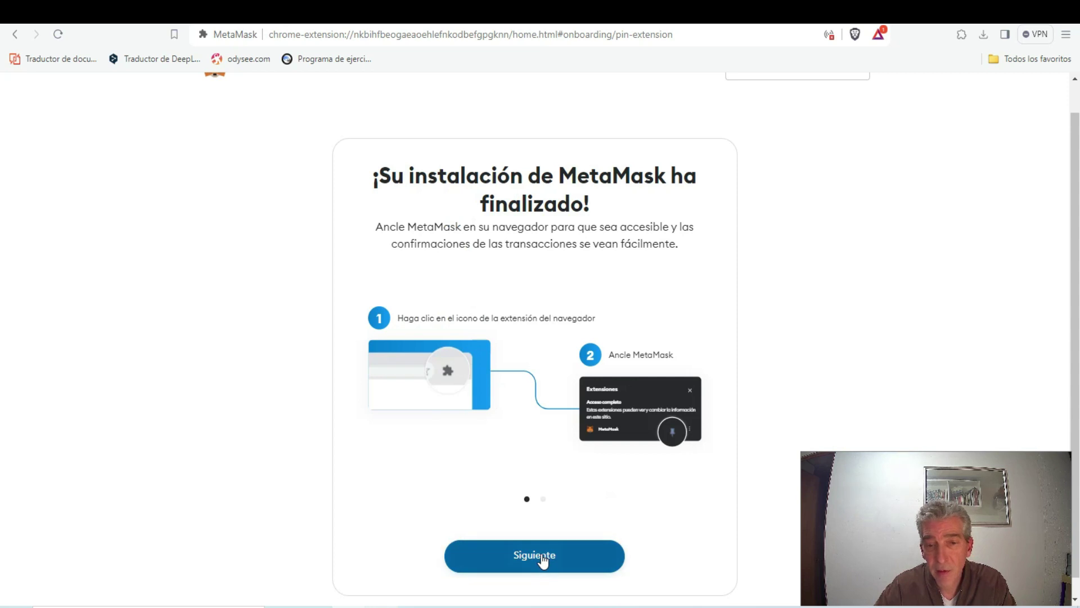
left_click(536, 560)
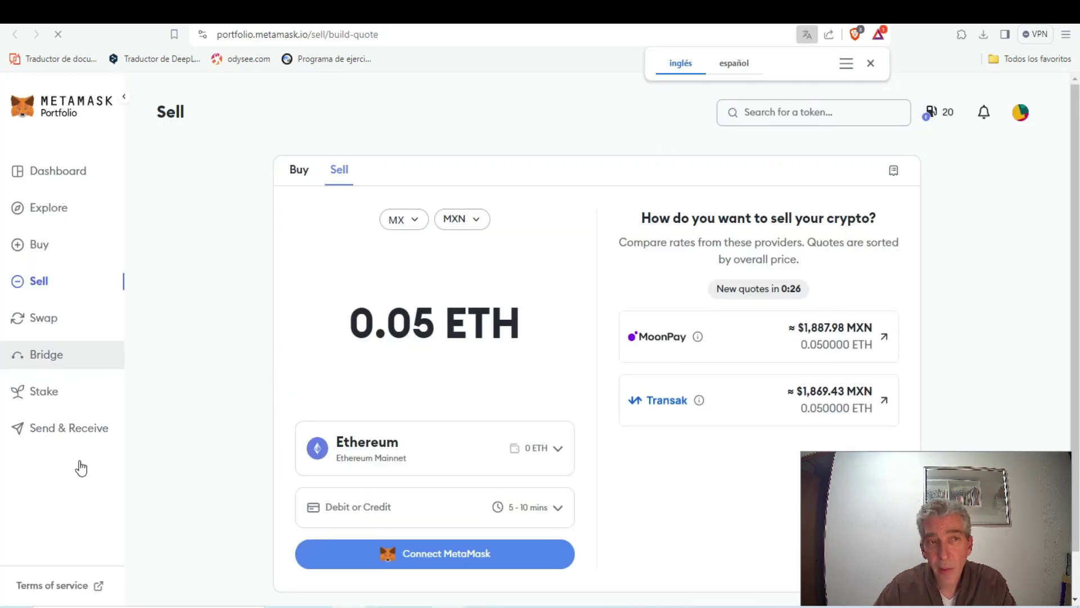
Dismiss translation, go to the Portfolio Dashboard, pin MetaMask to the toolbar, and open it
left_click(56, 173)
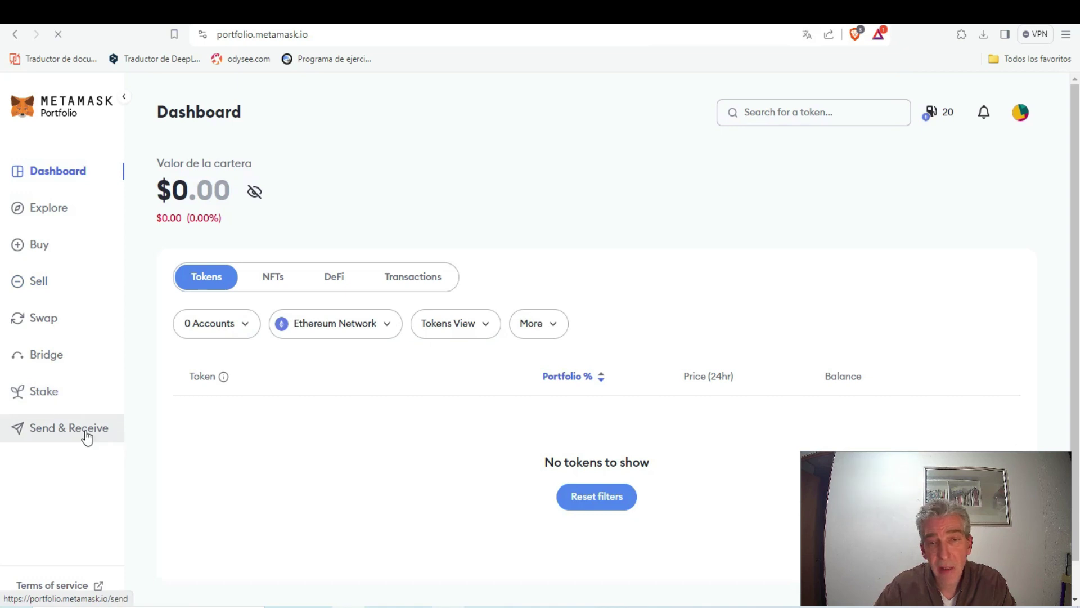
left_click(963, 34)
left_click(794, 164)
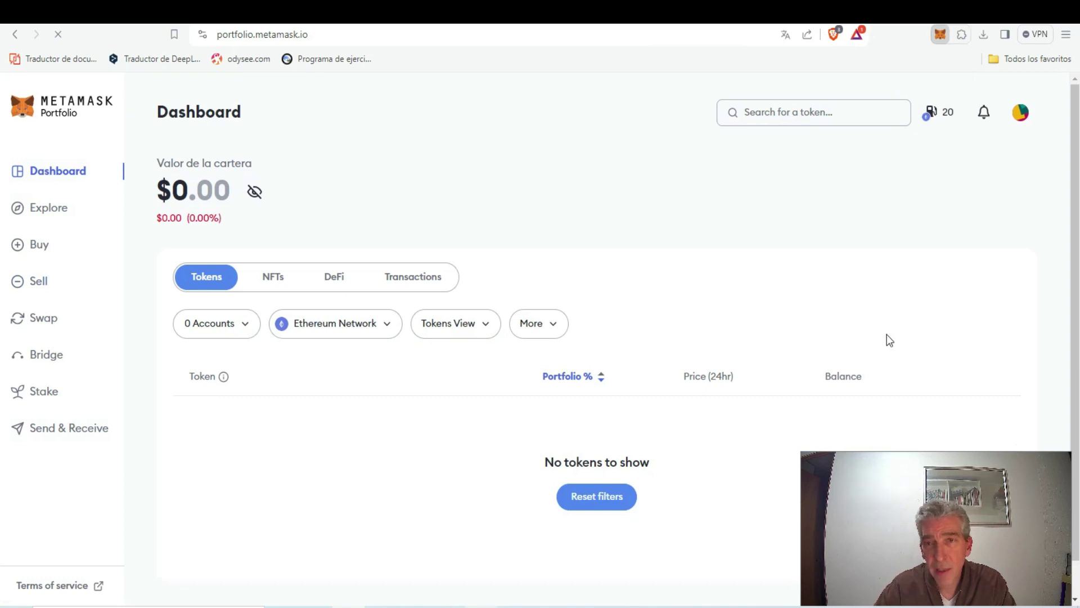
left_click(941, 40)
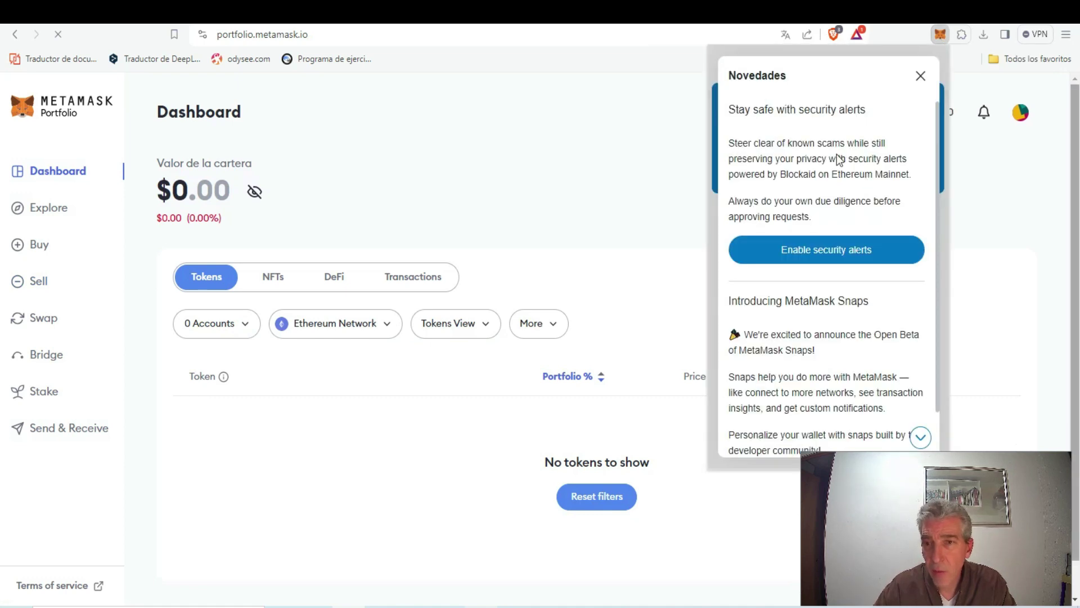
Enable security alerts and check the network list showing Ethereum Mainnet and Linea Mainnet
left_click(832, 252)
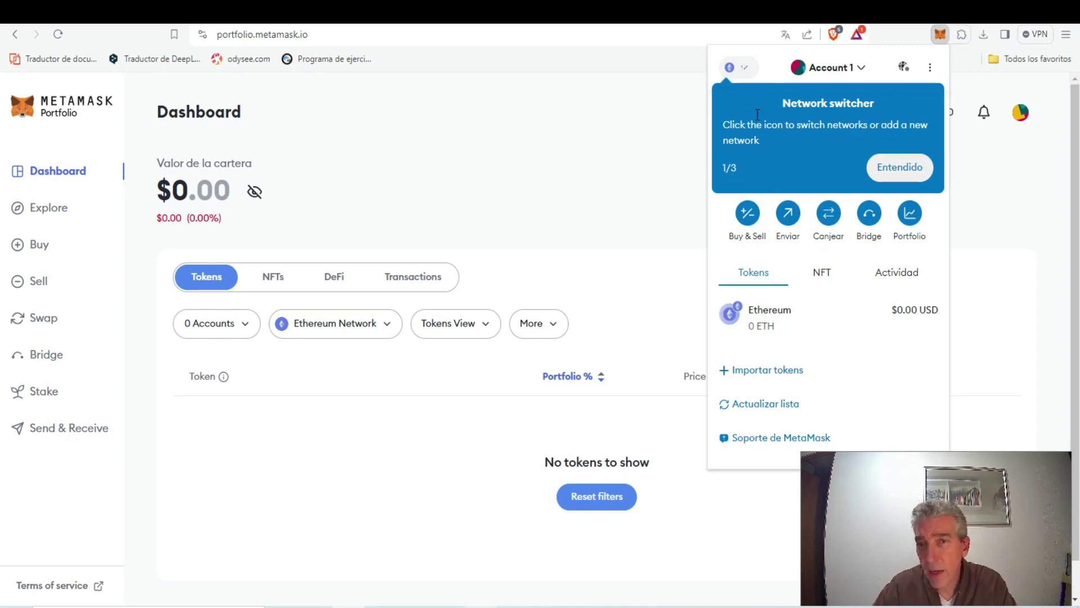
left_click(745, 66)
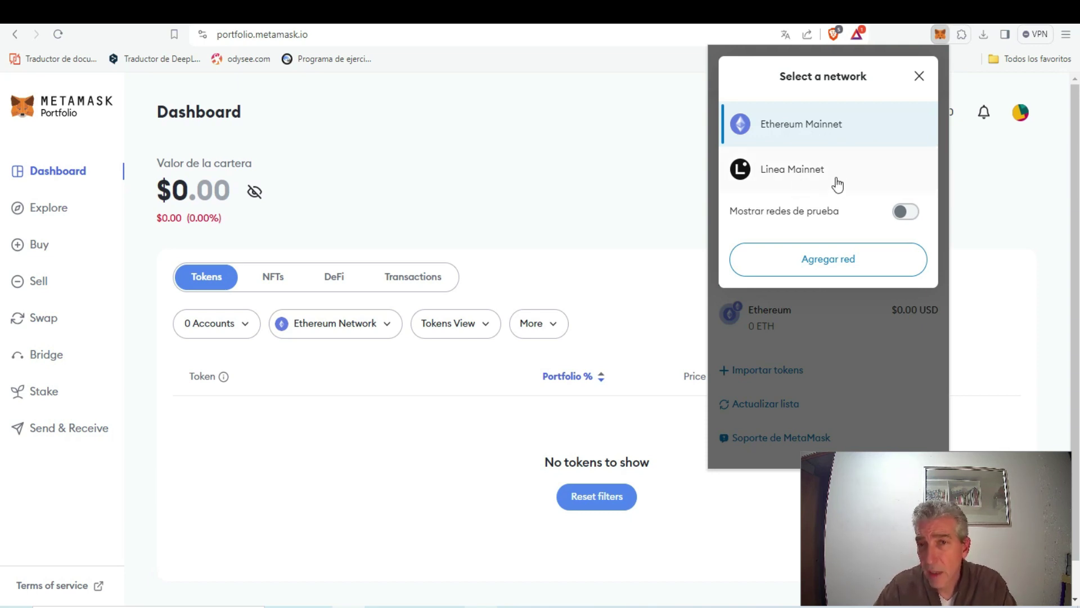
left_click(919, 75)
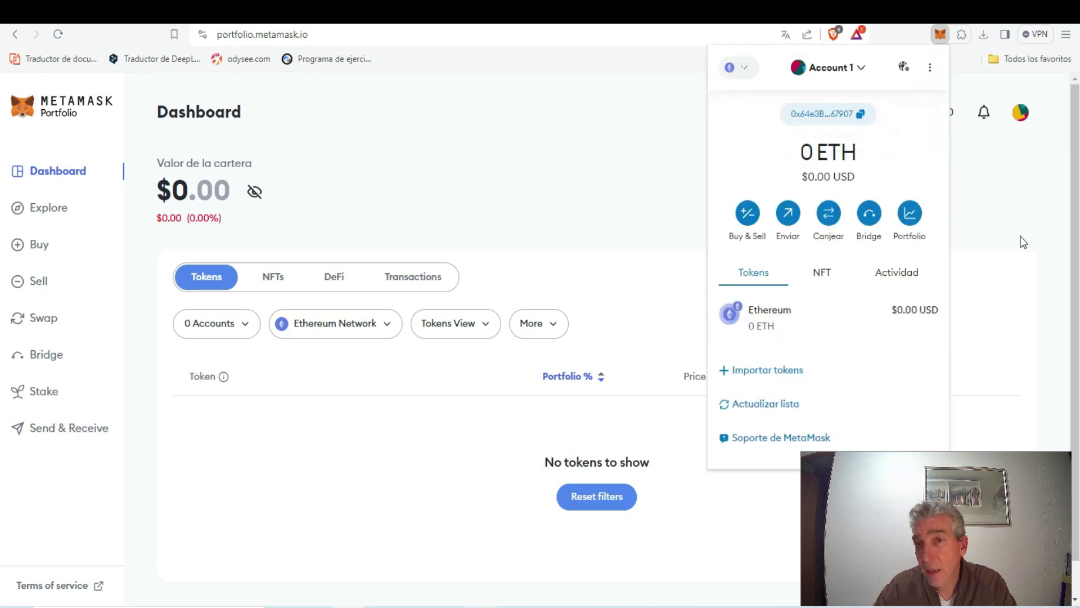
Rename 'Account 1' to 'Eth' in the account details dialog
left_click(838, 67)
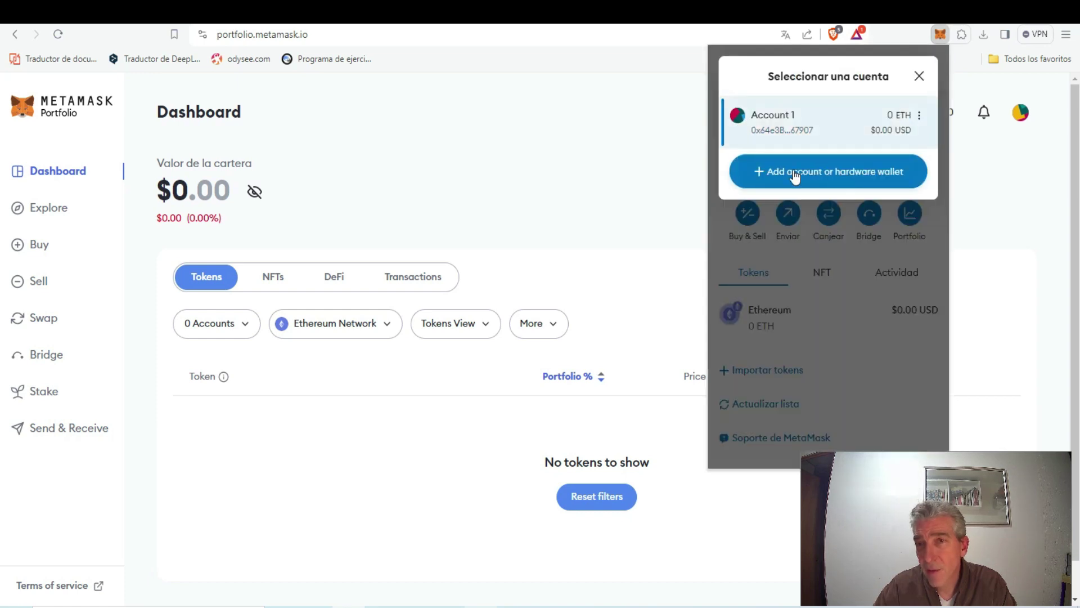
left_click(919, 77)
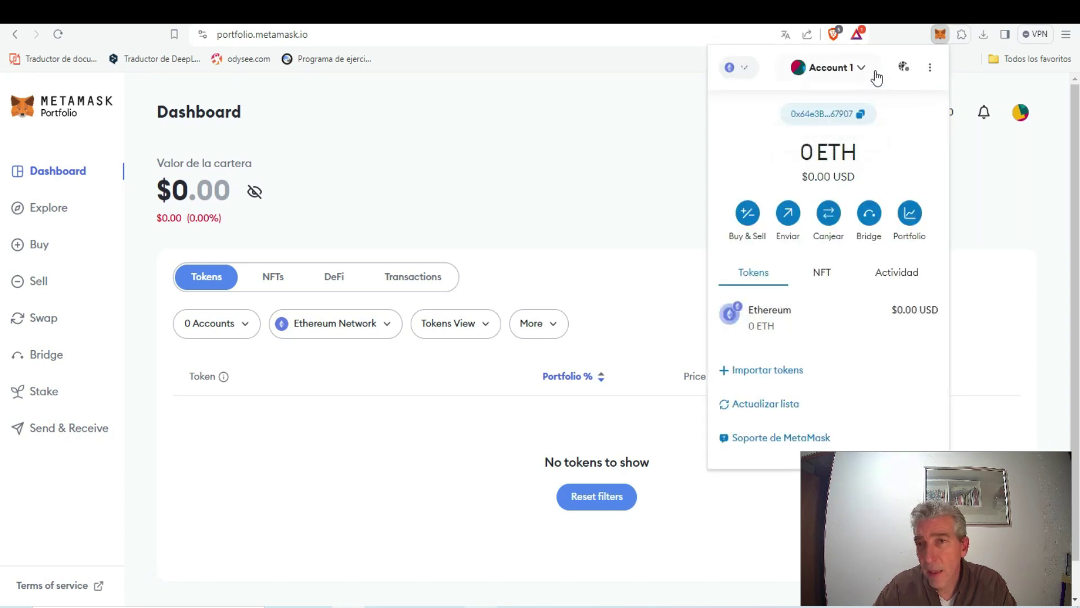
left_click(933, 70)
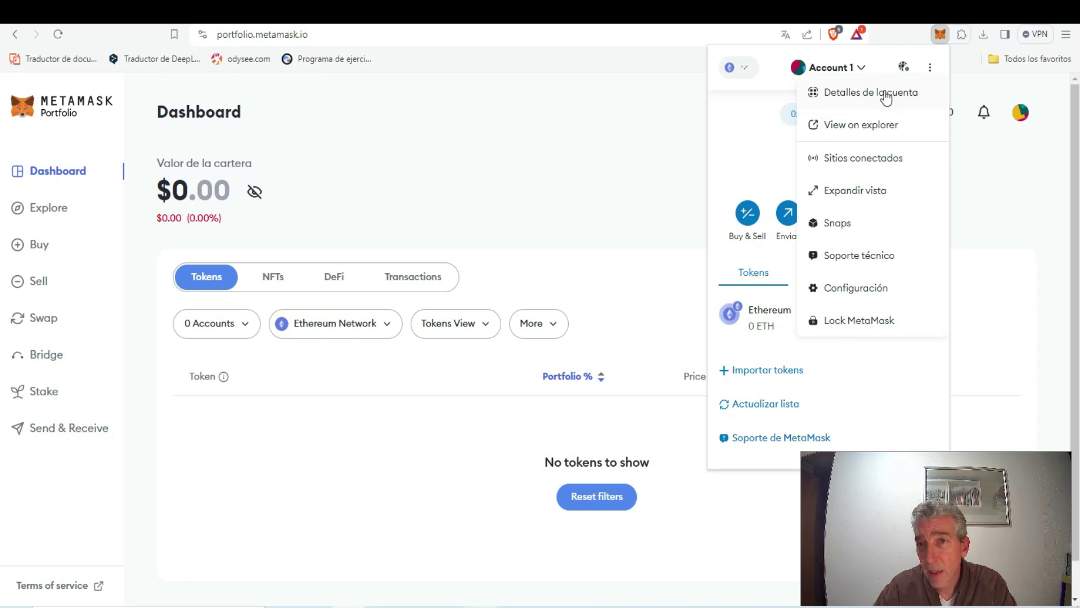
left_click(884, 92)
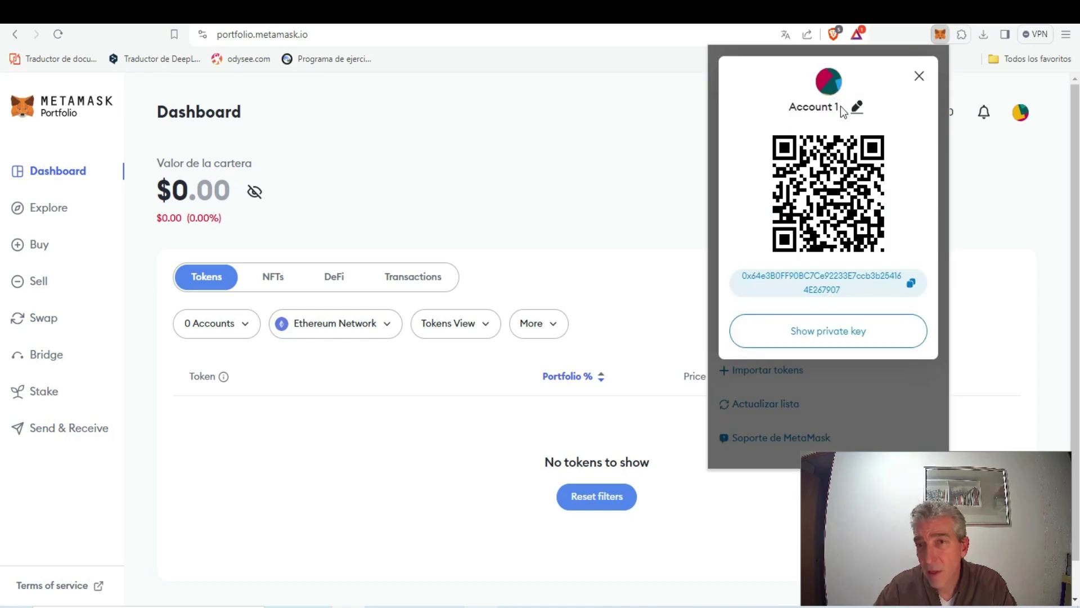
left_click(856, 108)
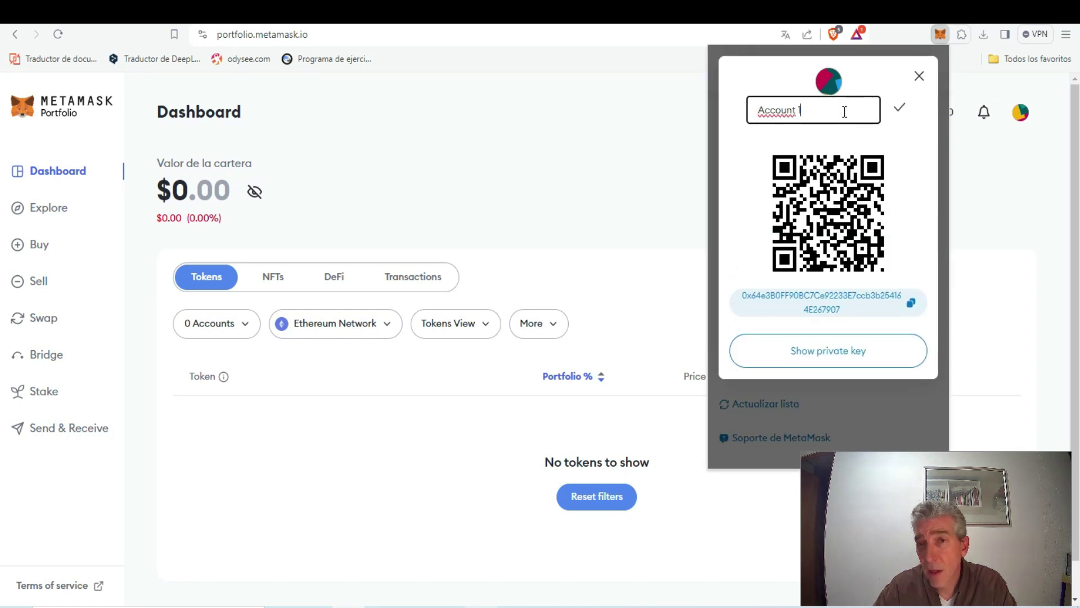
triple_click(742, 115)
type("Eth")
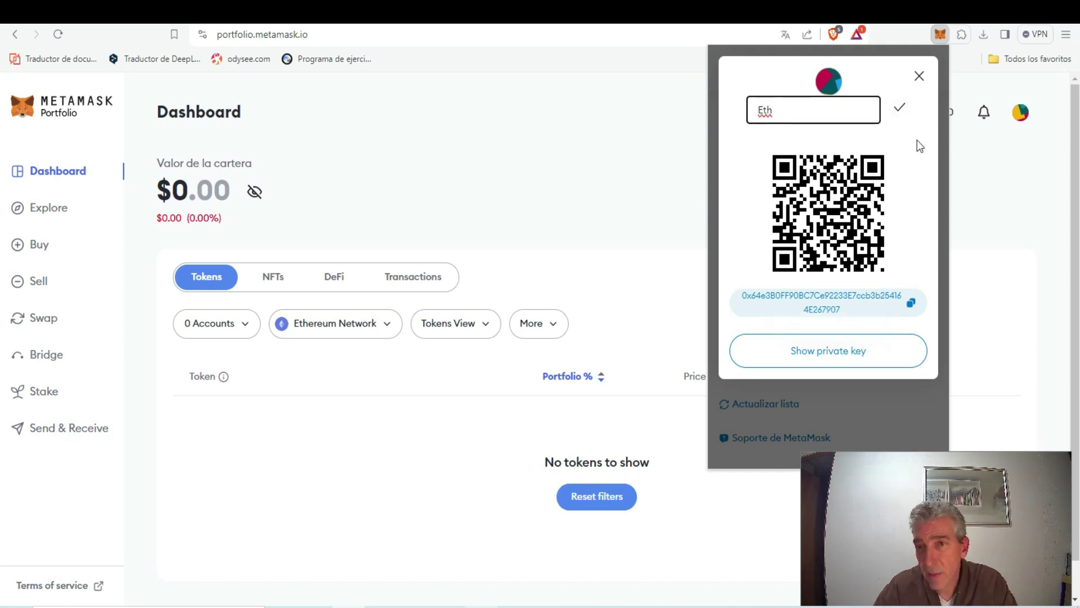
left_click(899, 111)
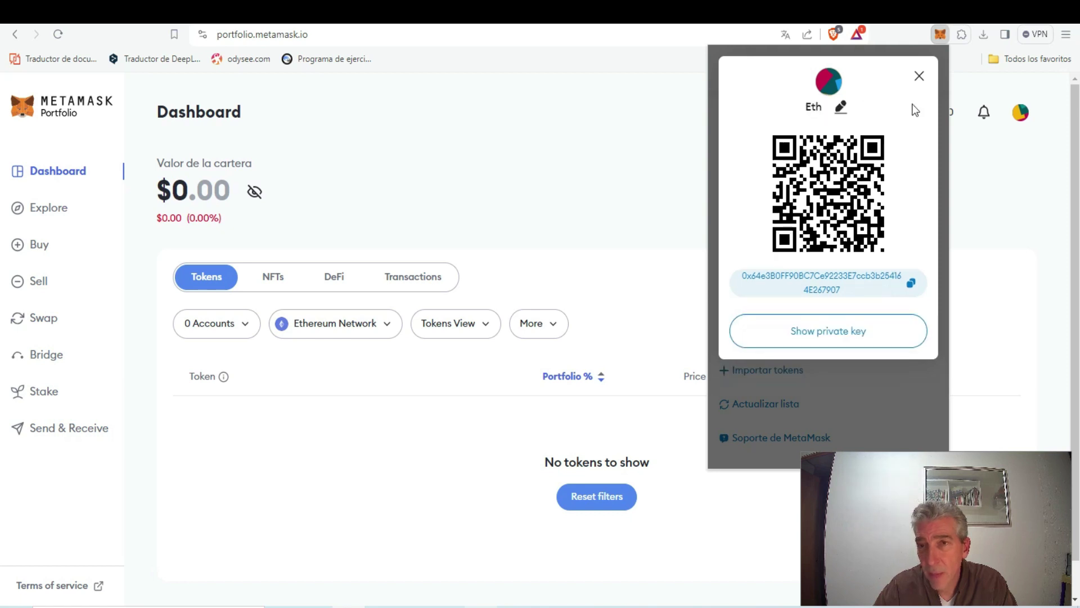
left_click(919, 76)
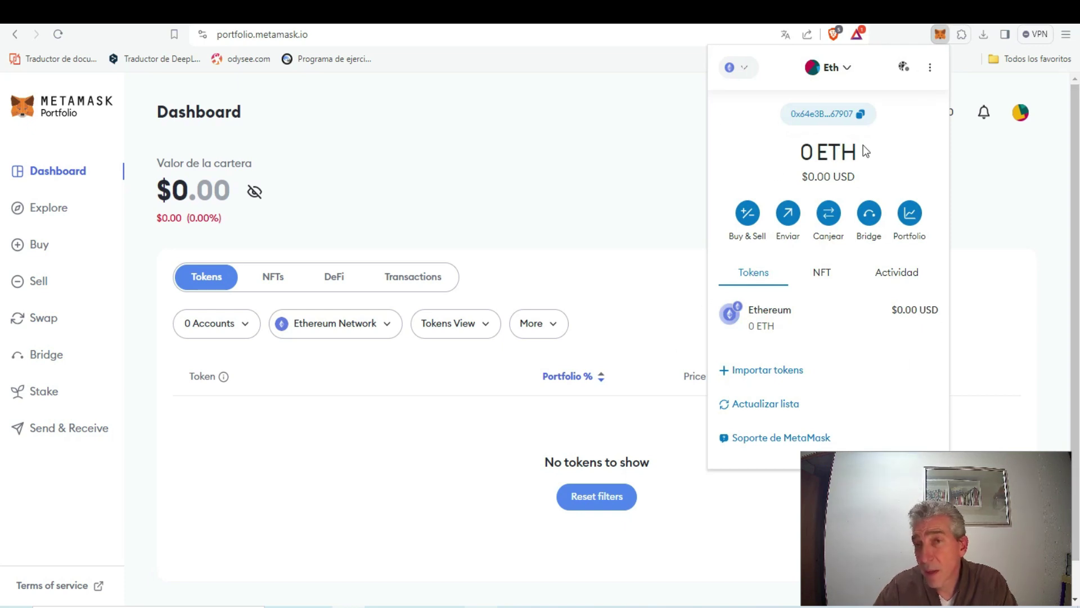
Open the wallet settings and scroll through the General section
left_click(931, 70)
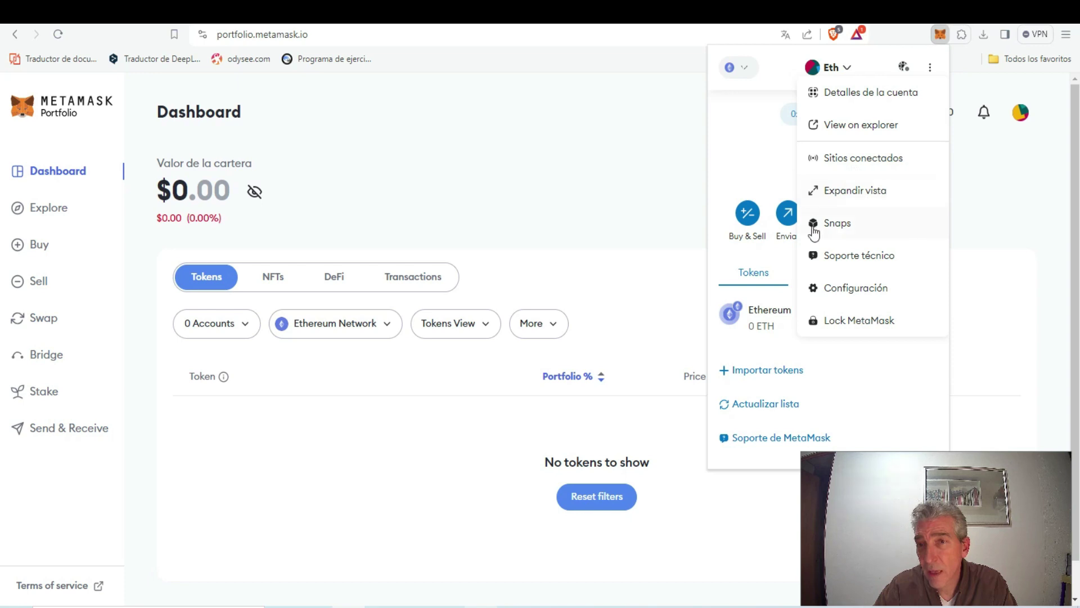
left_click(871, 291)
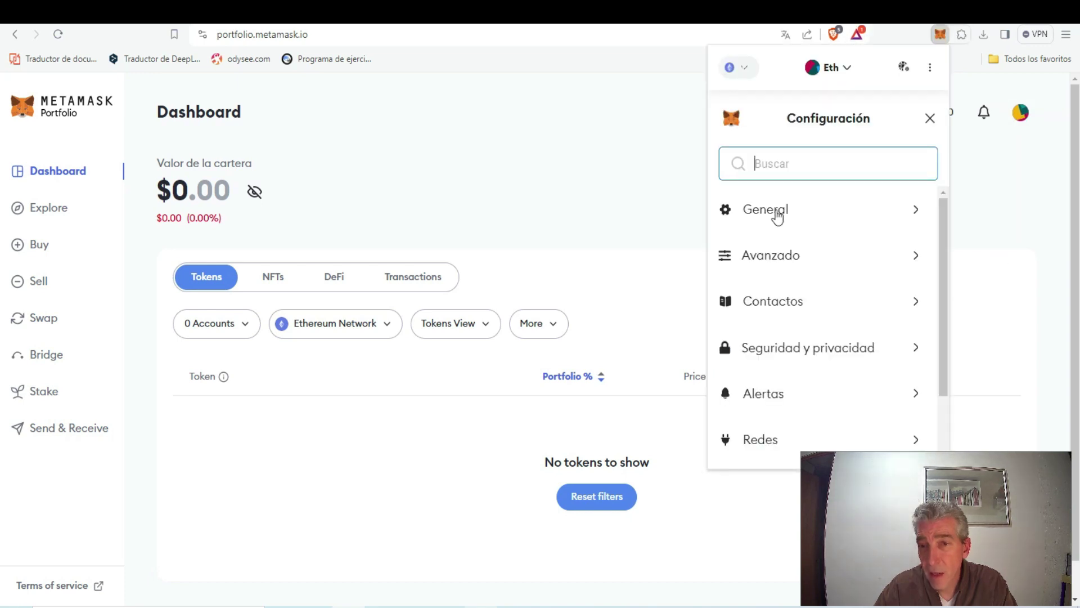
left_click(775, 214)
scroll(830, 207, "down", 1)
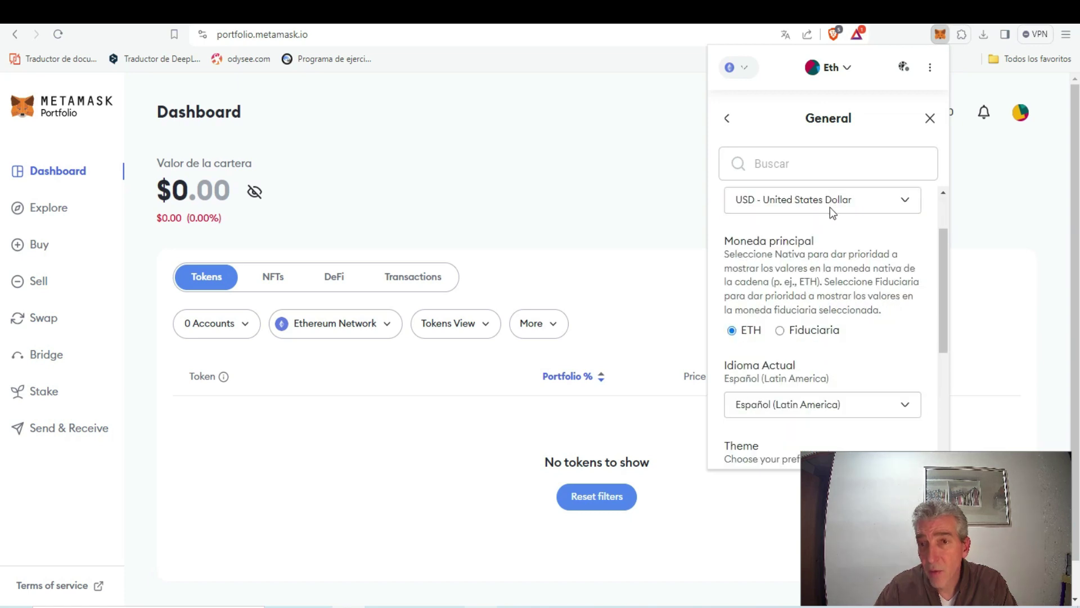
scroll(827, 211, "down", 1)
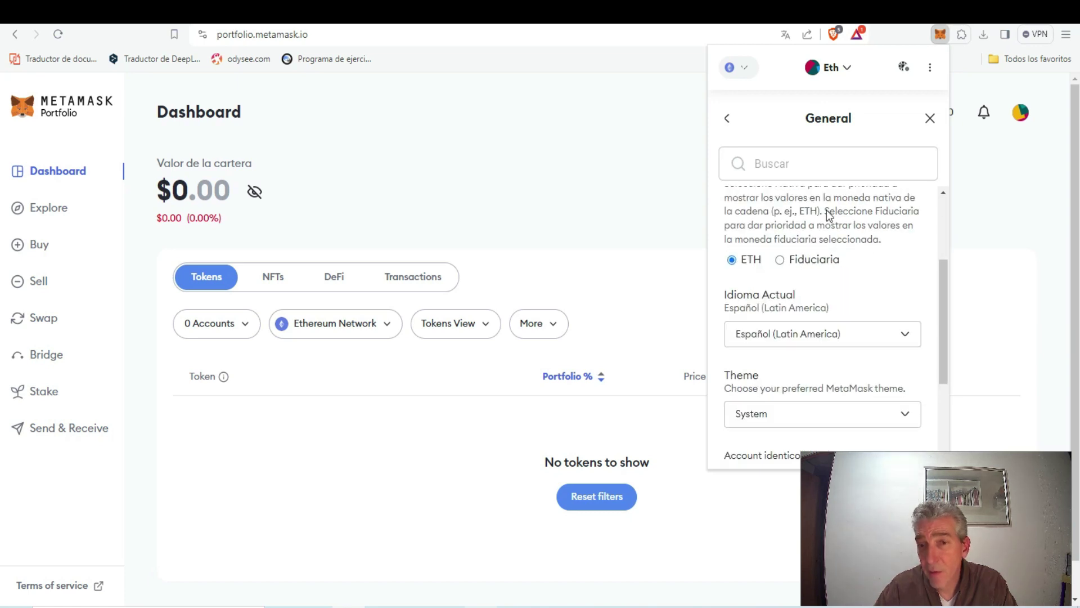
scroll(828, 208, "up", 1)
scroll(828, 208, "down", 2)
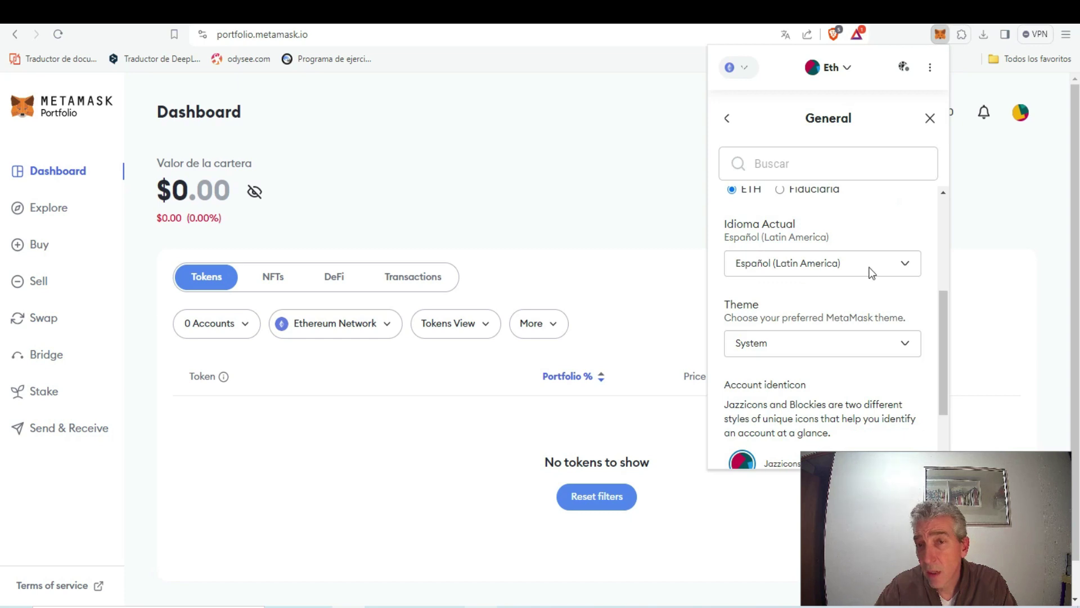
scroll(861, 271, "down", 2)
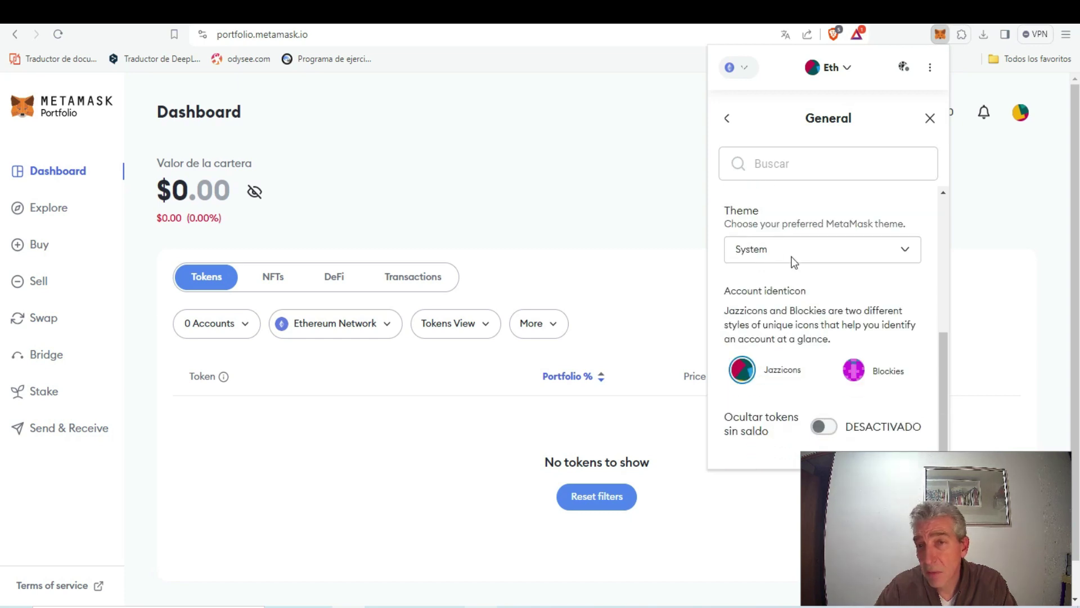
scroll(778, 310, "up", 5)
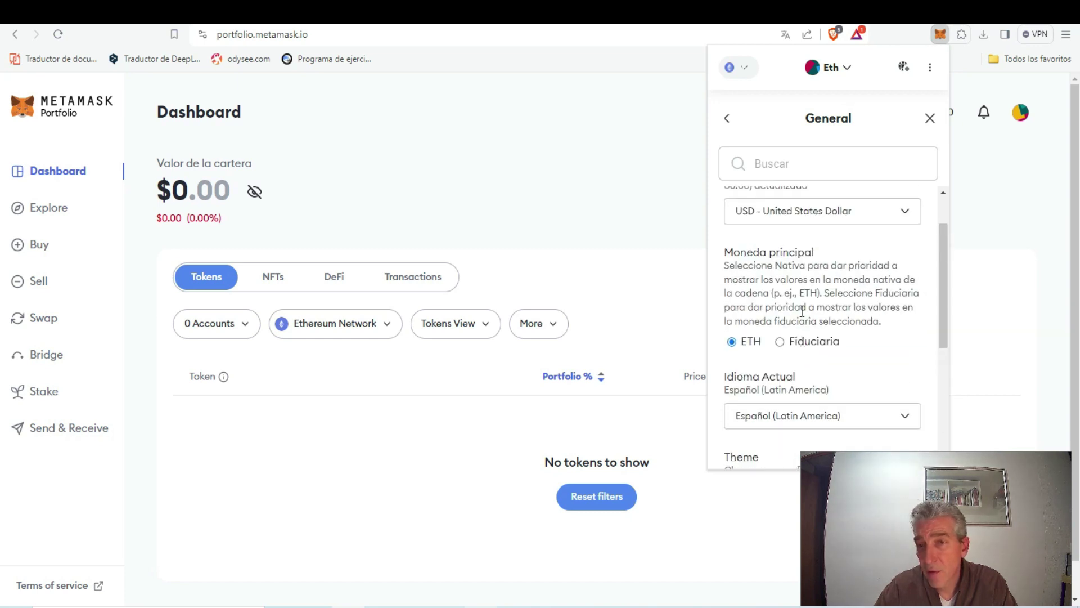
Return to Configuración, view Seguridad y privacidad, and go back to the settings list
left_click(727, 119)
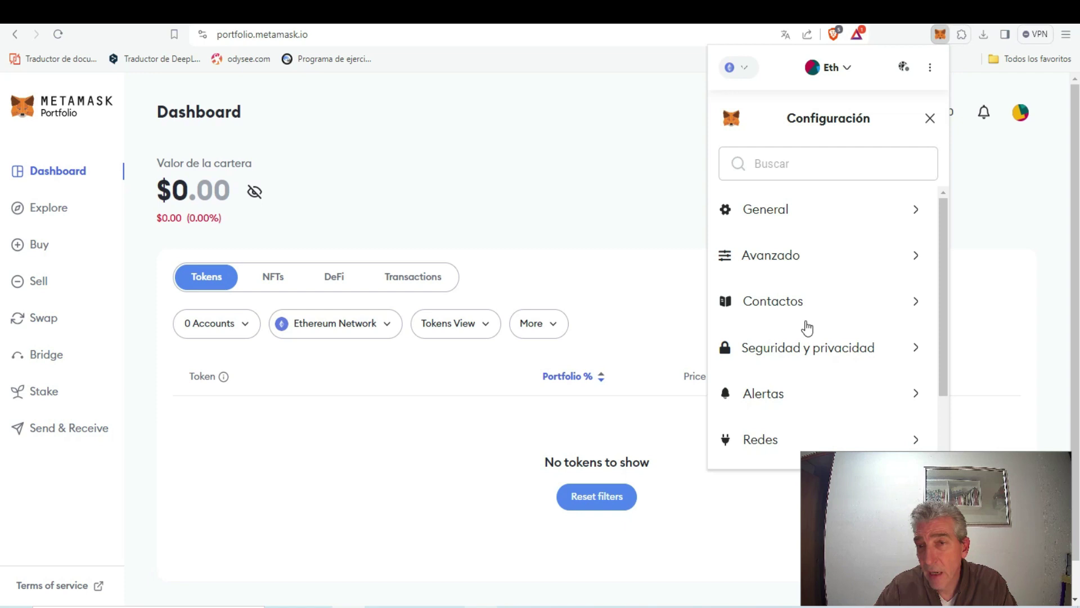
left_click(857, 353)
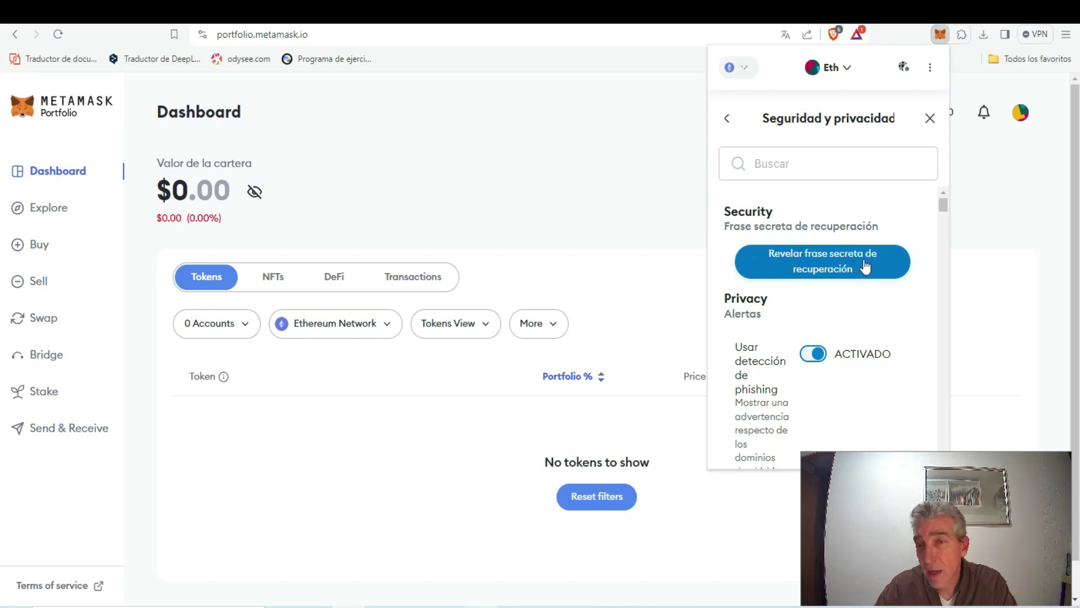
left_click(727, 118)
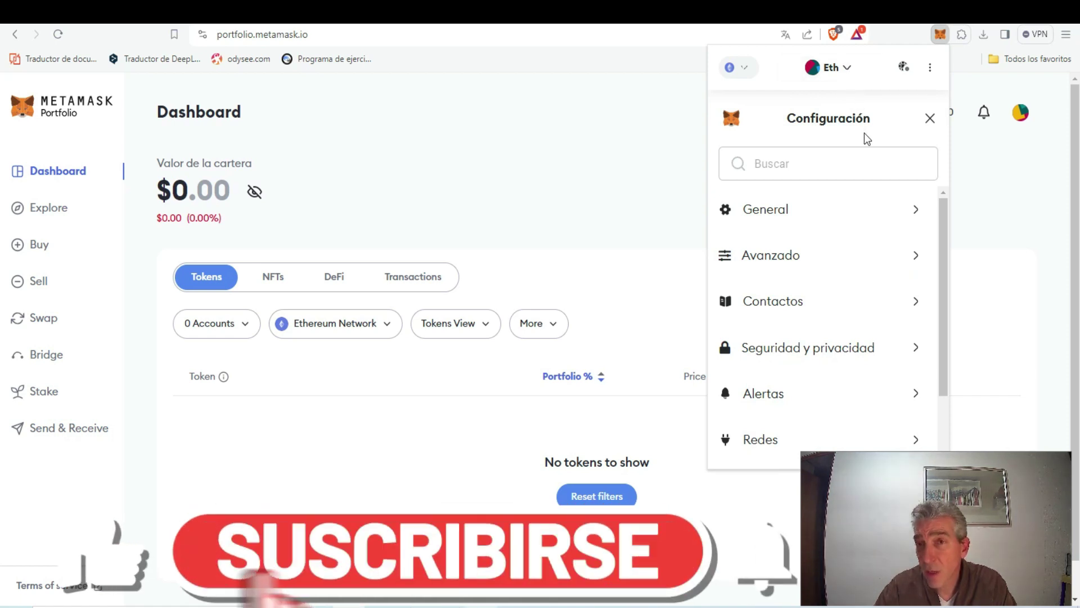
Select the Eth account from the account list to show its wallet home
left_click(832, 69)
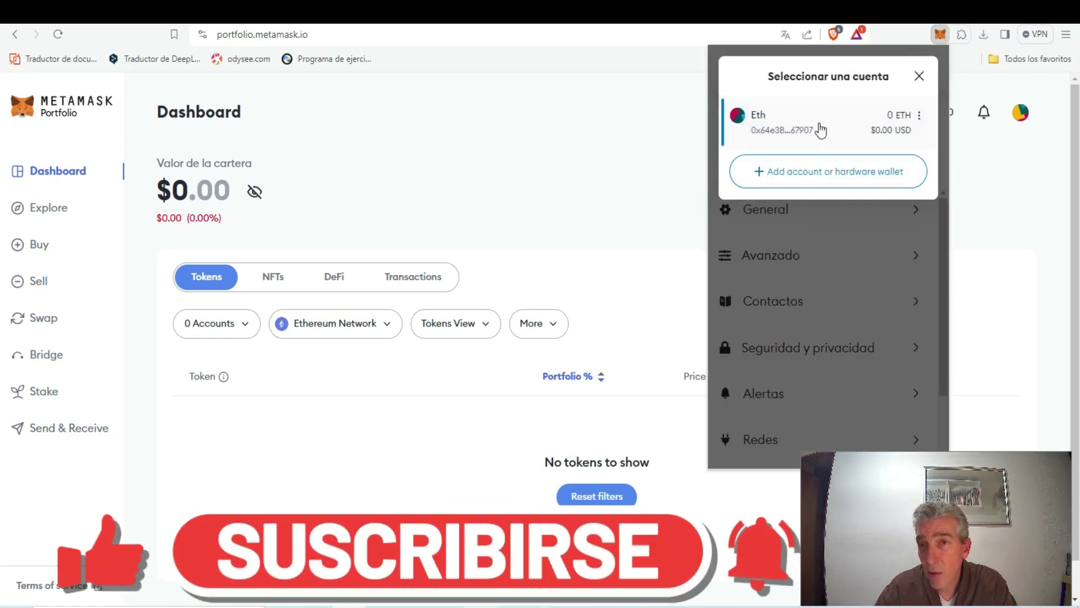
left_click(776, 131)
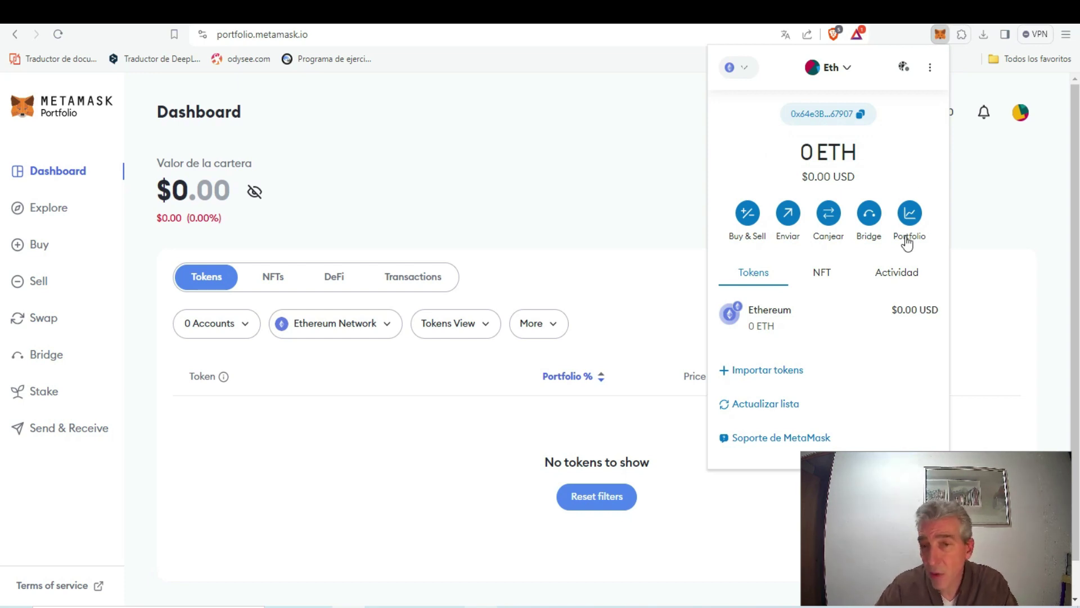
Search 'usdt' in Importar tokens and import Tether USD (USDT)
left_click(788, 374)
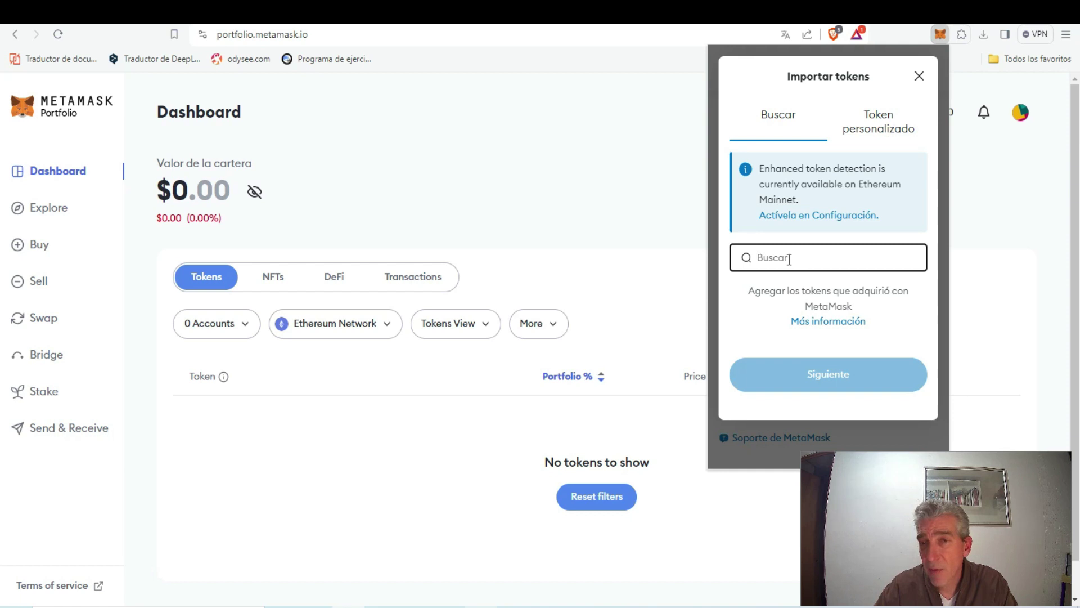
type("u")
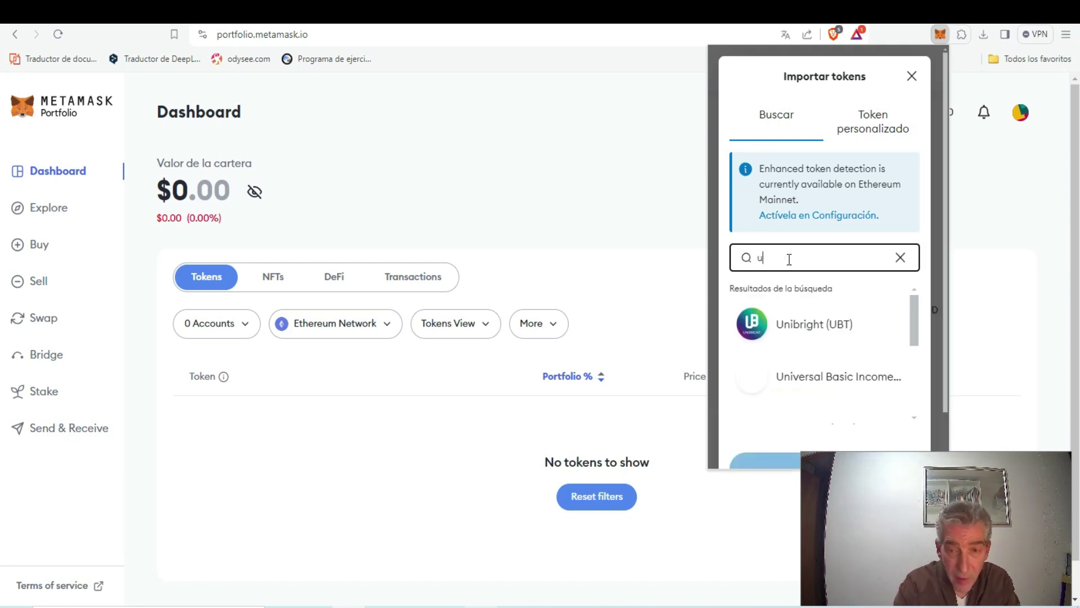
type("sdt")
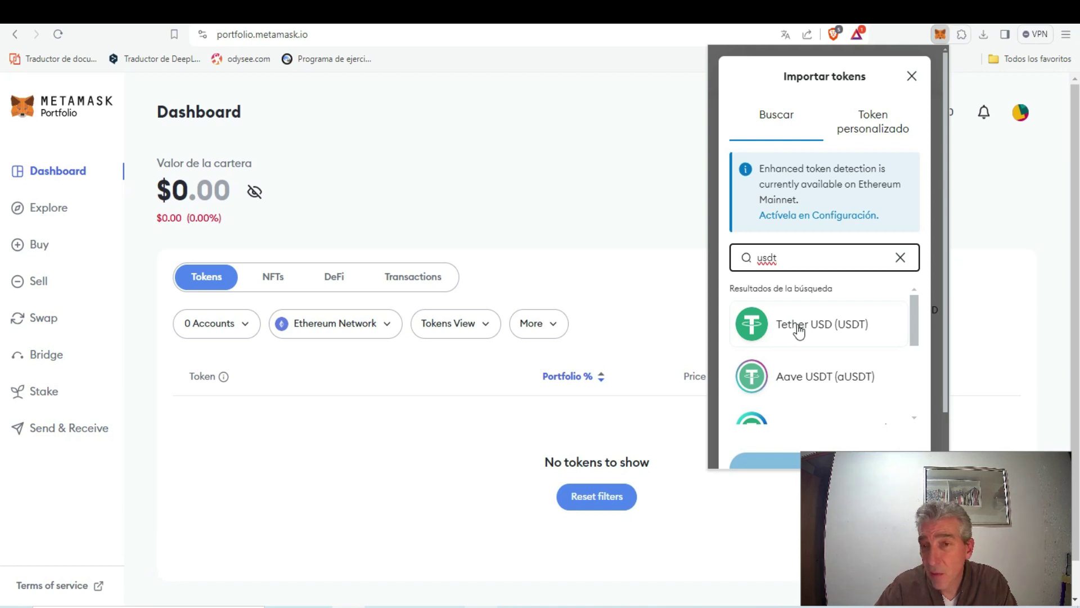
left_click(799, 332)
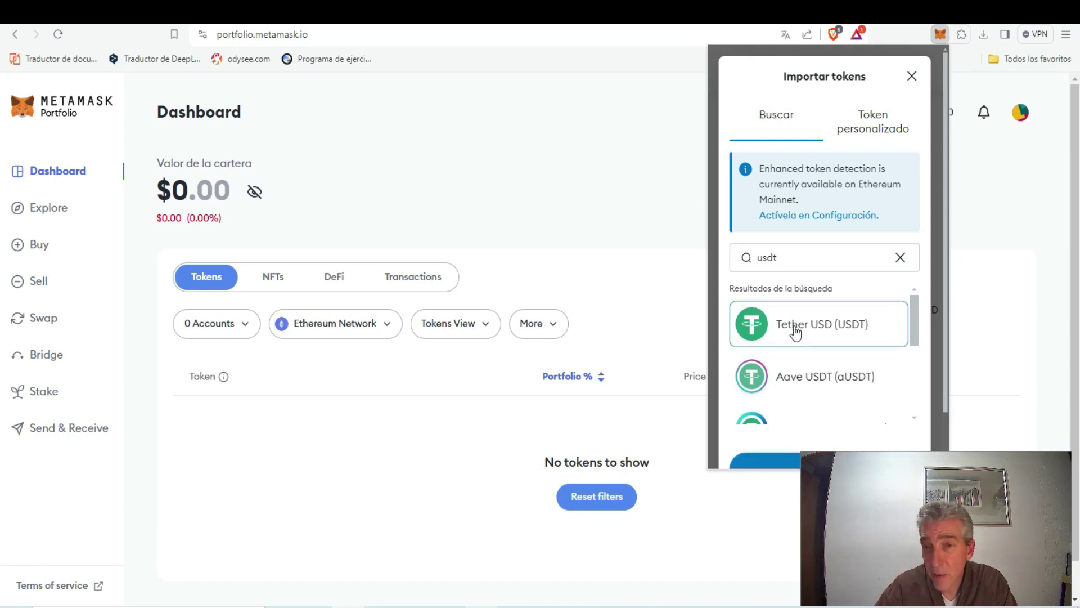
scroll(817, 322, "down", 1)
scroll(817, 322, "down", 5)
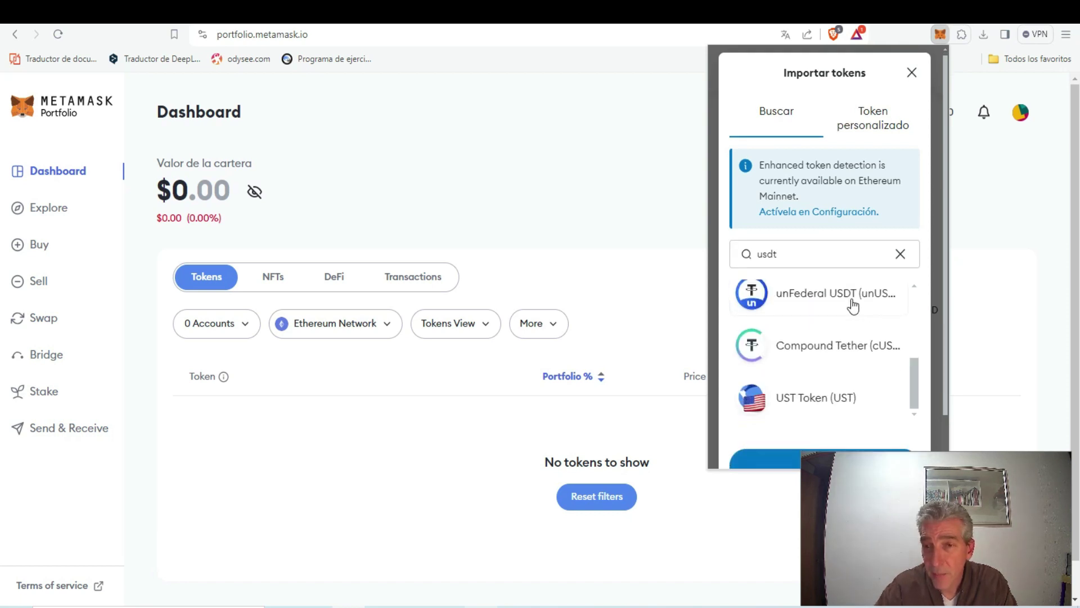
left_click(816, 409)
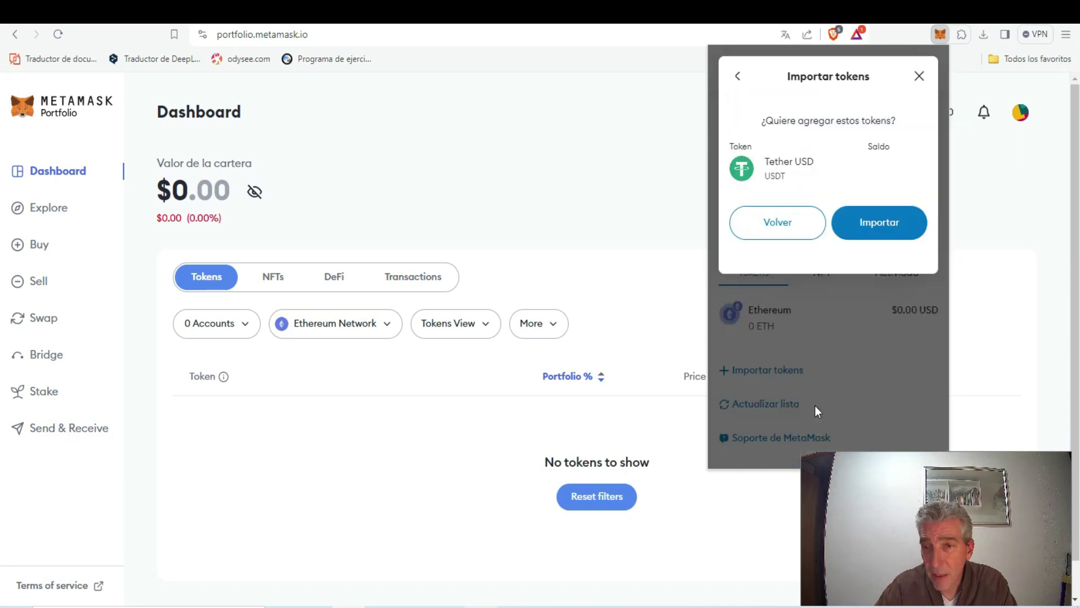
left_click(874, 241)
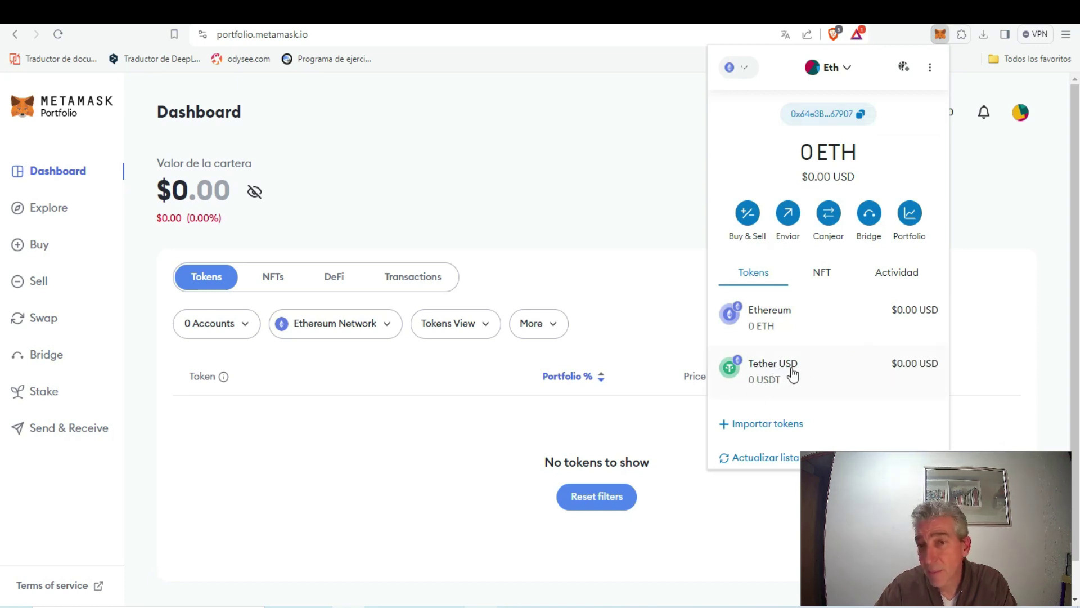
left_click(783, 423)
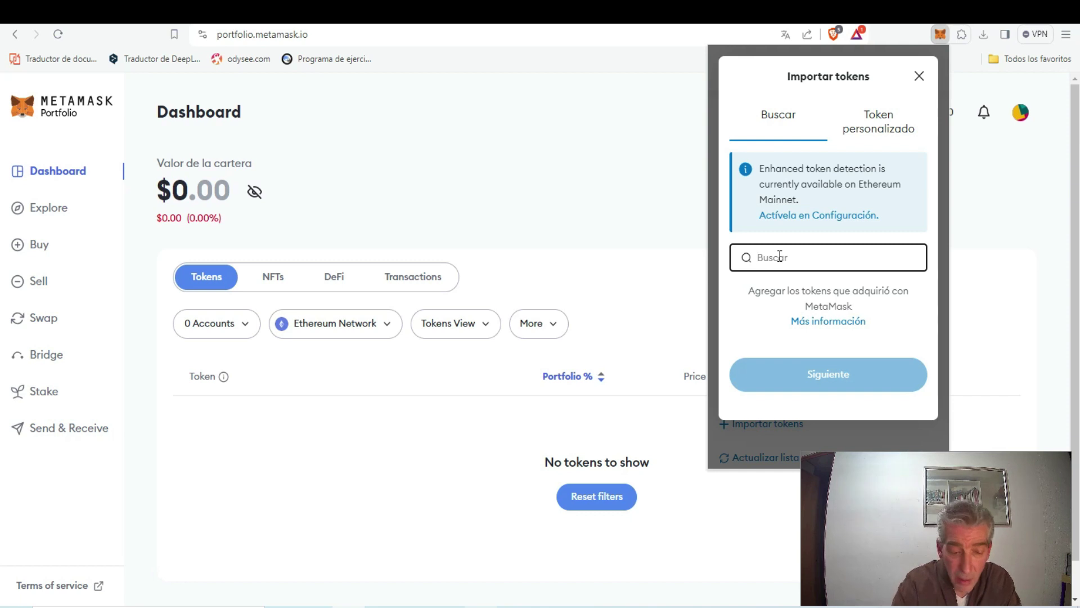
Search 'chain', import Chainlink Token (LINK), then copy the wallet address
type("chain")
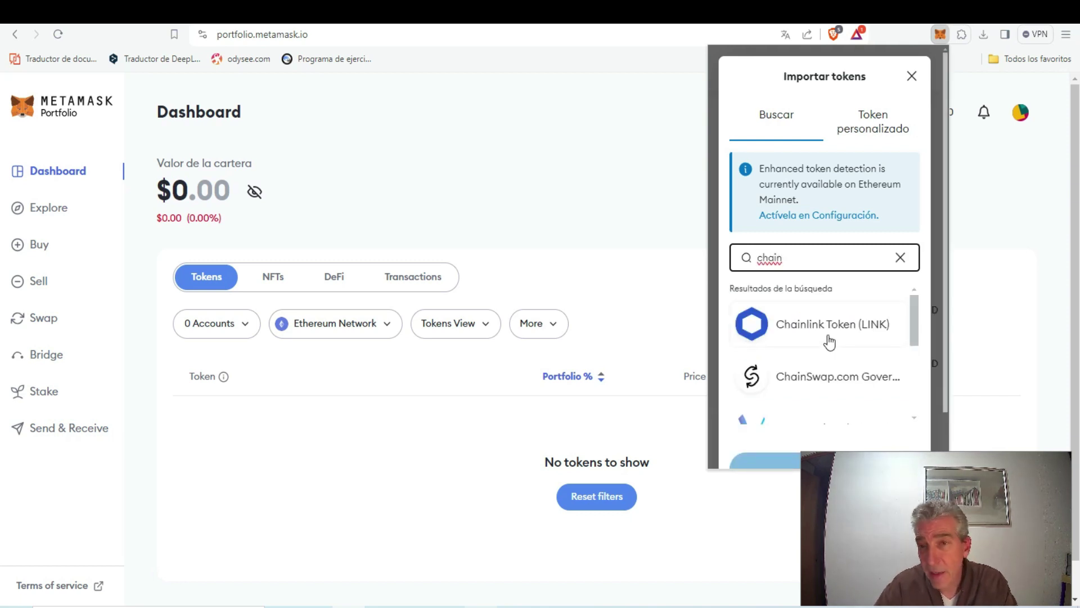
left_click(826, 337)
scroll(903, 352, "down", 5)
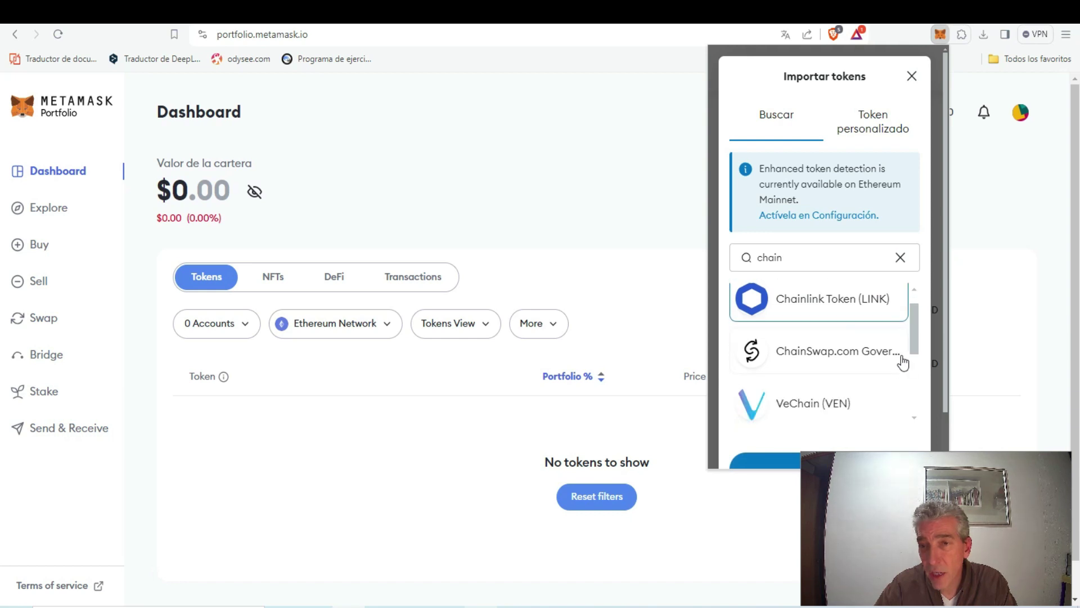
left_click(802, 415)
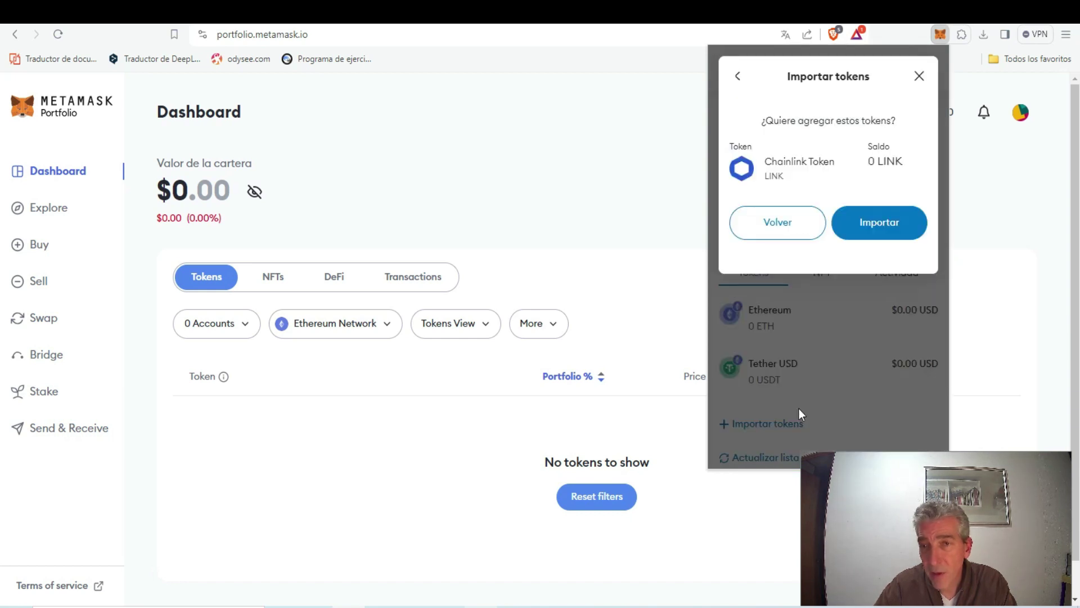
left_click(889, 227)
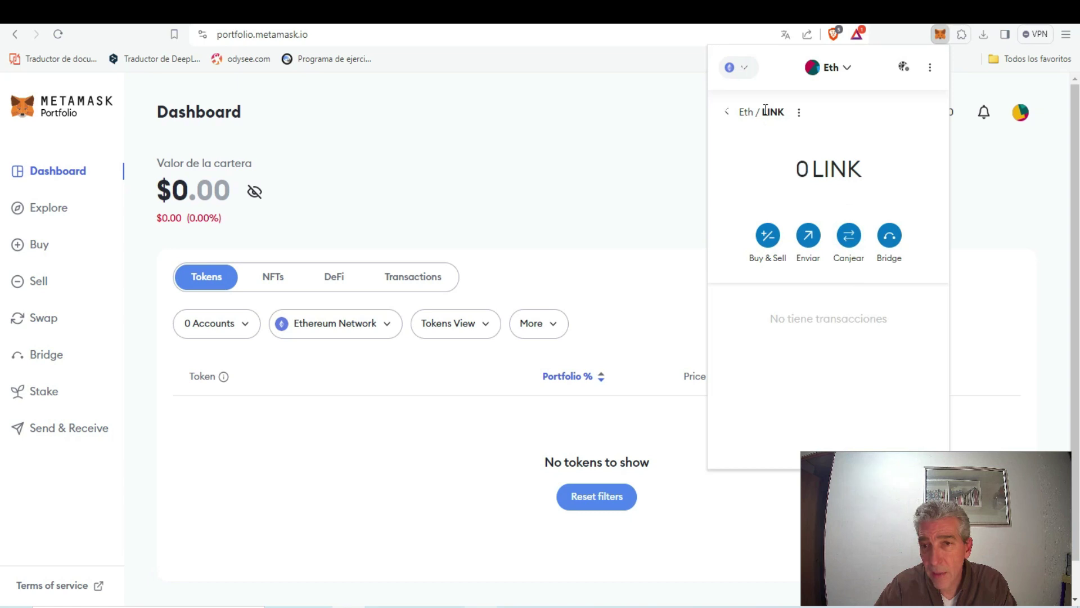
left_click(727, 113)
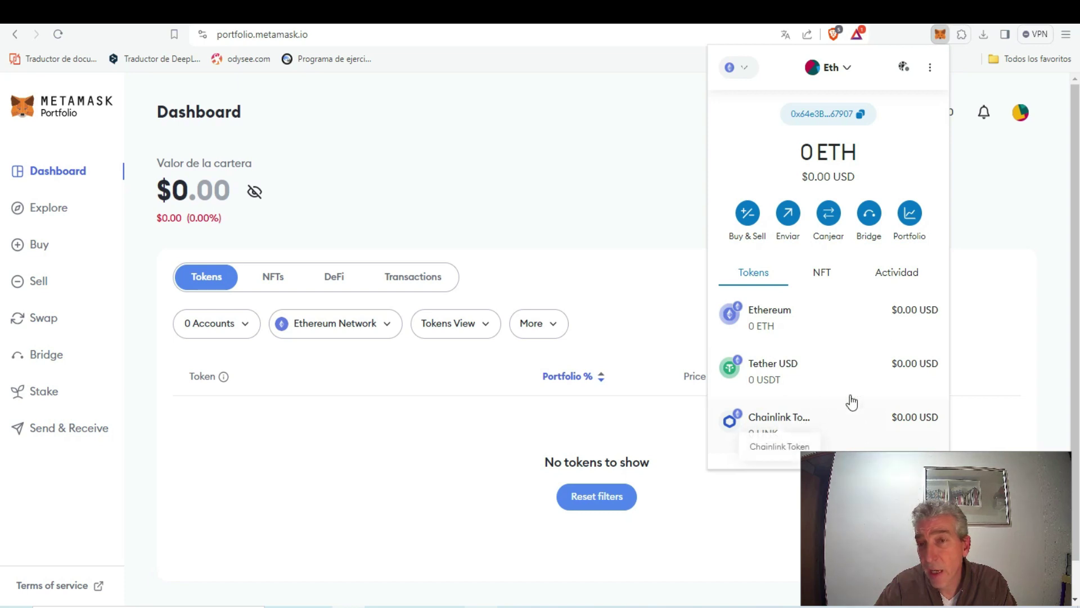
left_click(832, 119)
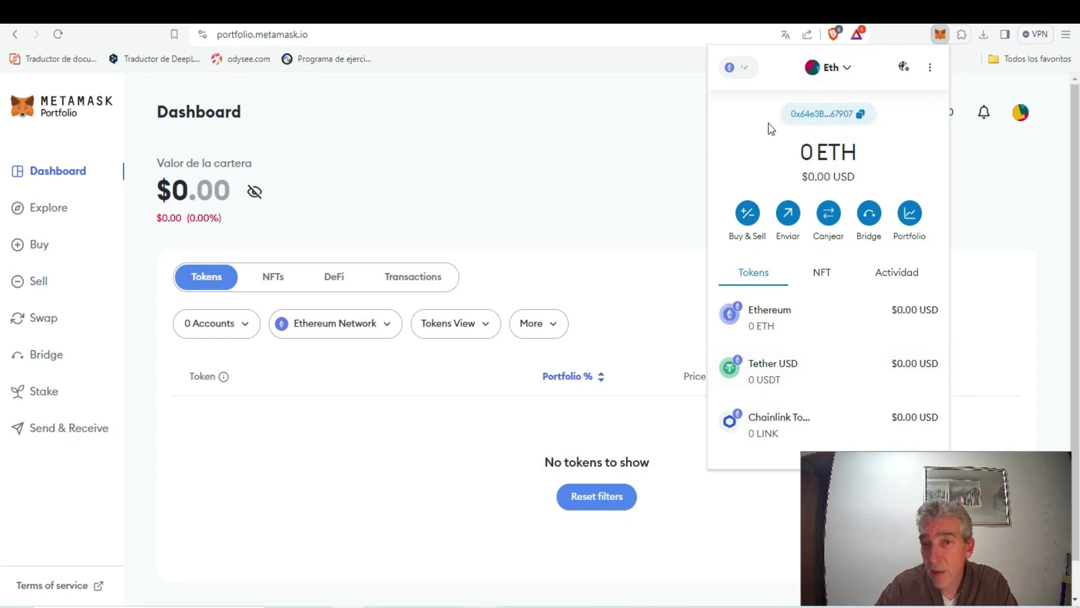
Add BNB Chain from the popular networks, approve it, and switch the wallet to it
left_click(737, 70)
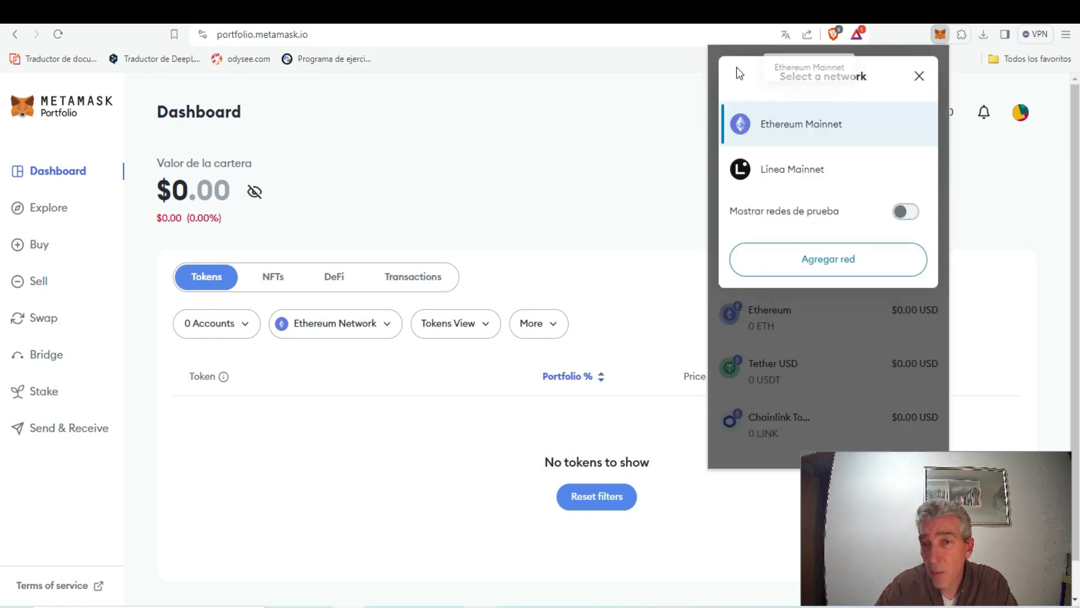
left_click(830, 264)
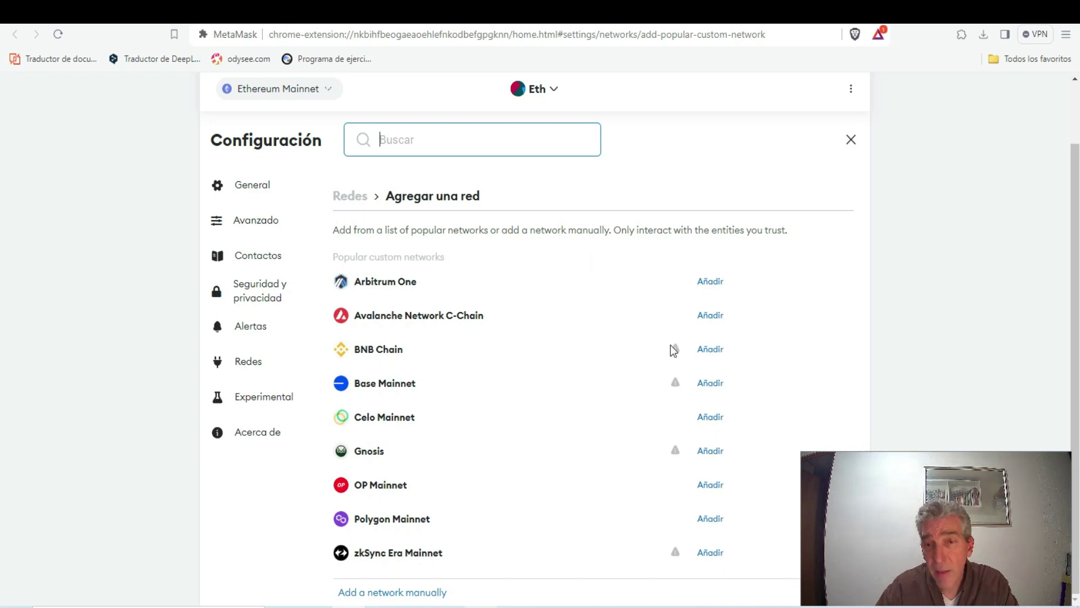
left_click(706, 352)
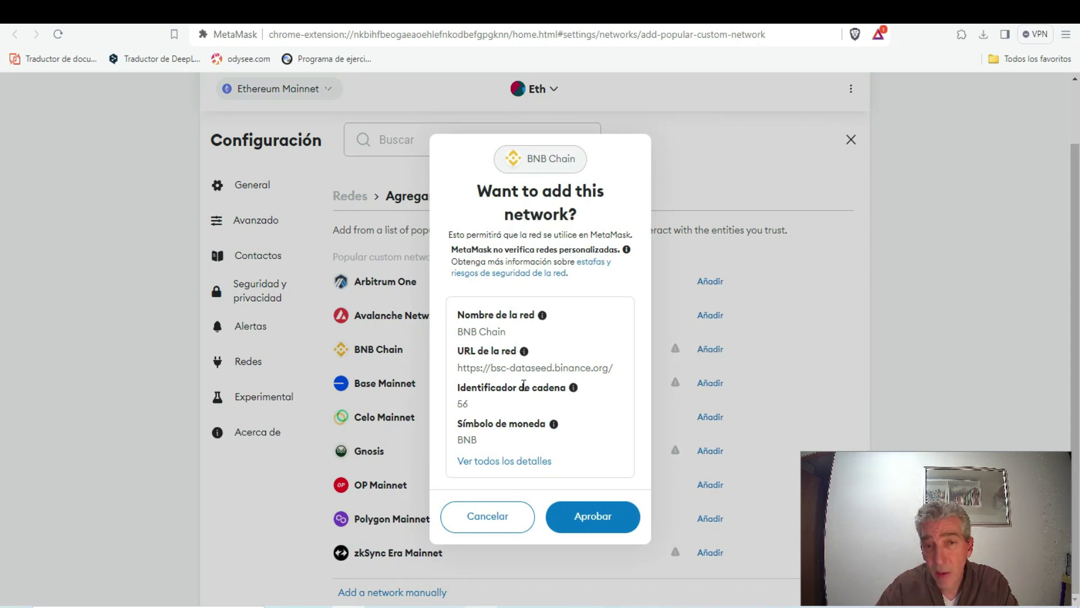
left_click(583, 515)
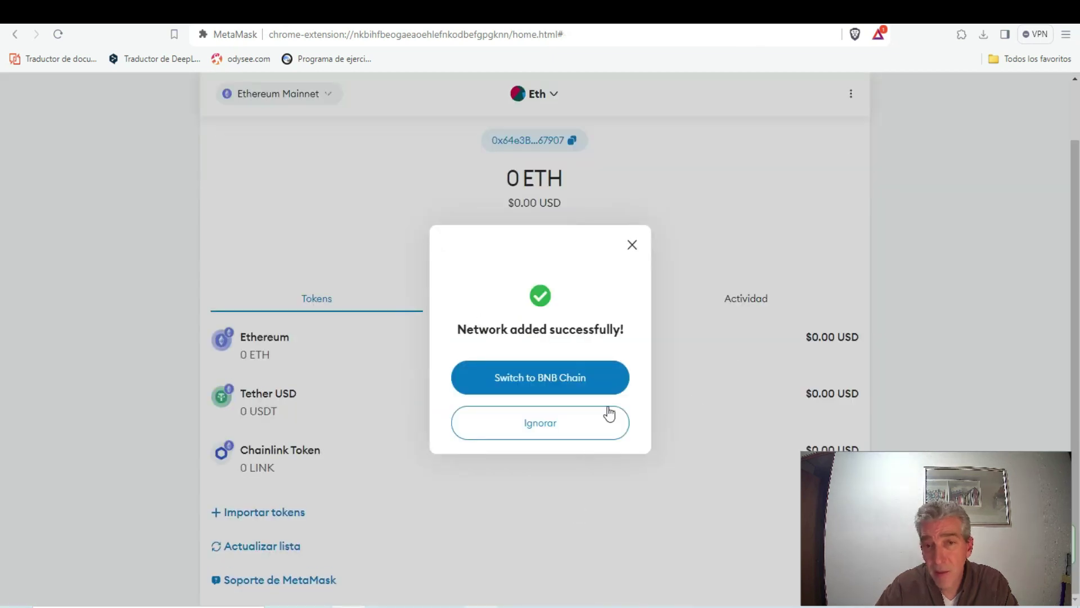
left_click(521, 381)
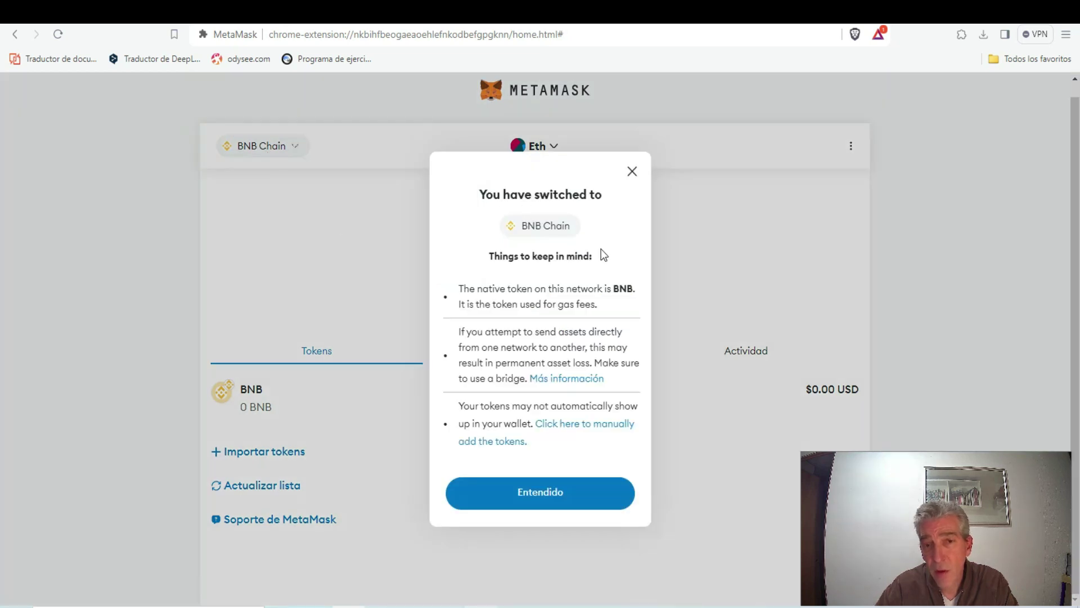
left_click(557, 495)
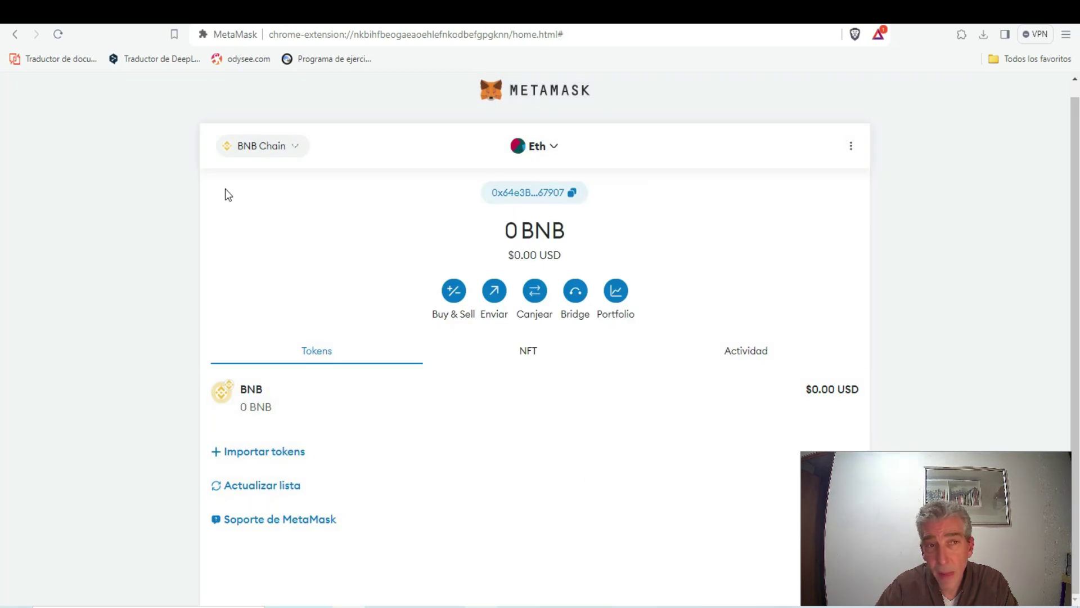
Switch between Ethereum Mainnet and BNB Chain, then copy the Eth account address on Mainnet
left_click(273, 148)
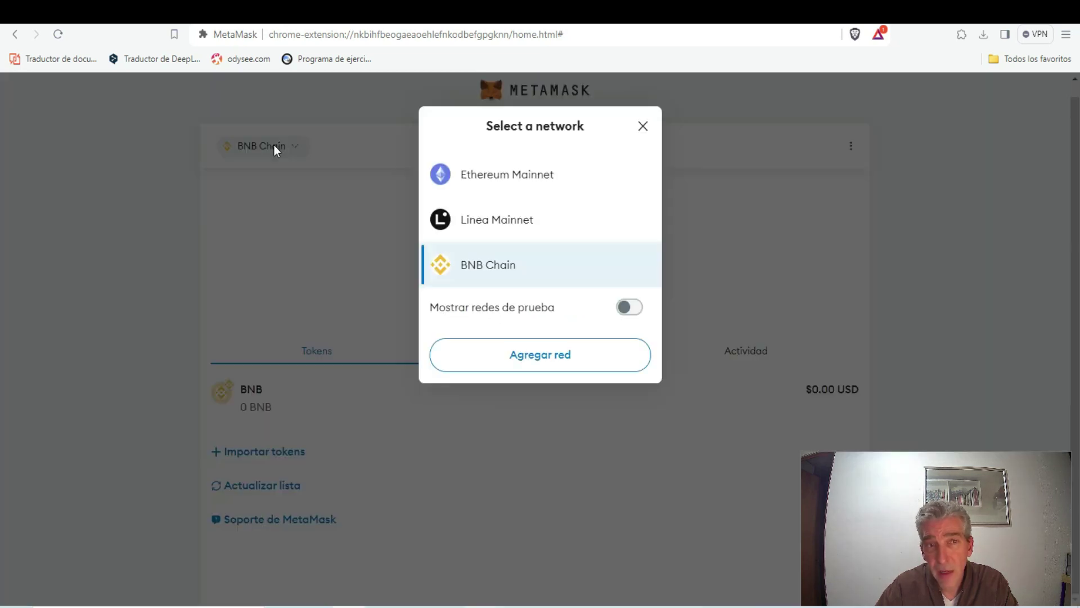
left_click(497, 179)
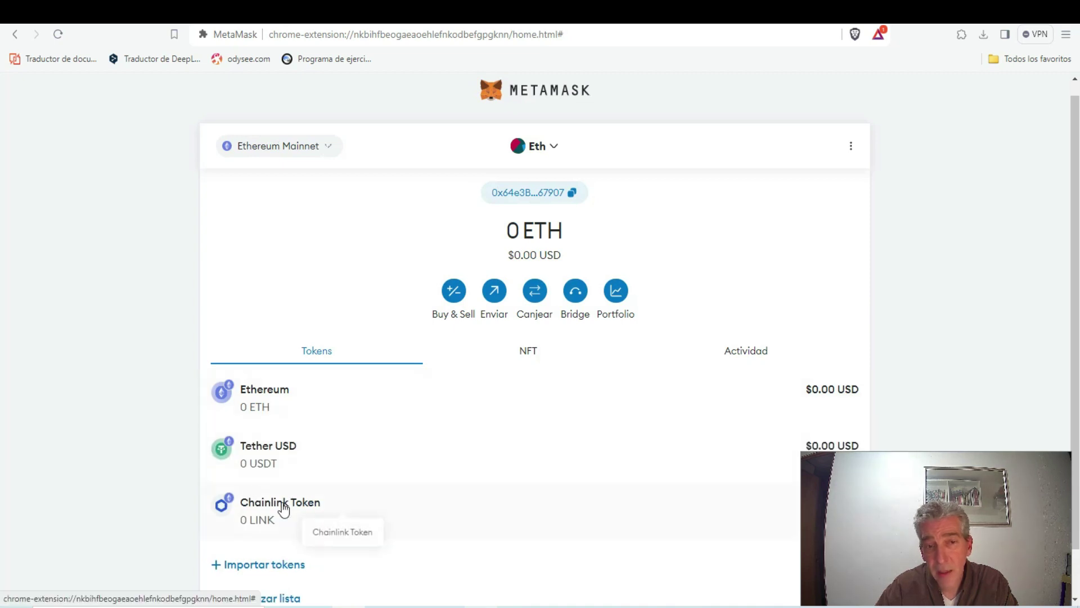
left_click(269, 150)
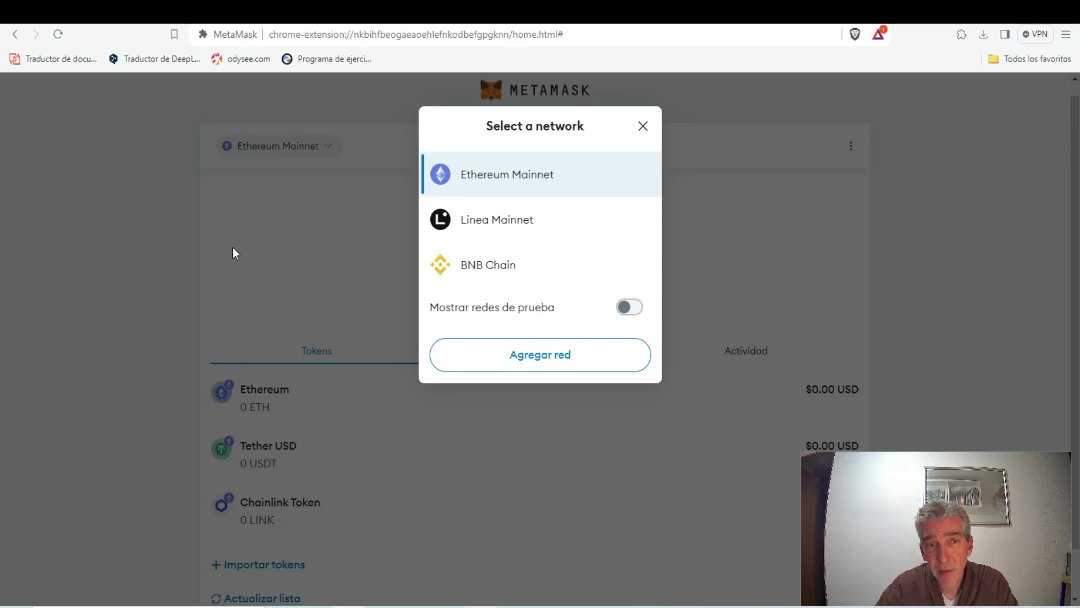
left_click(482, 275)
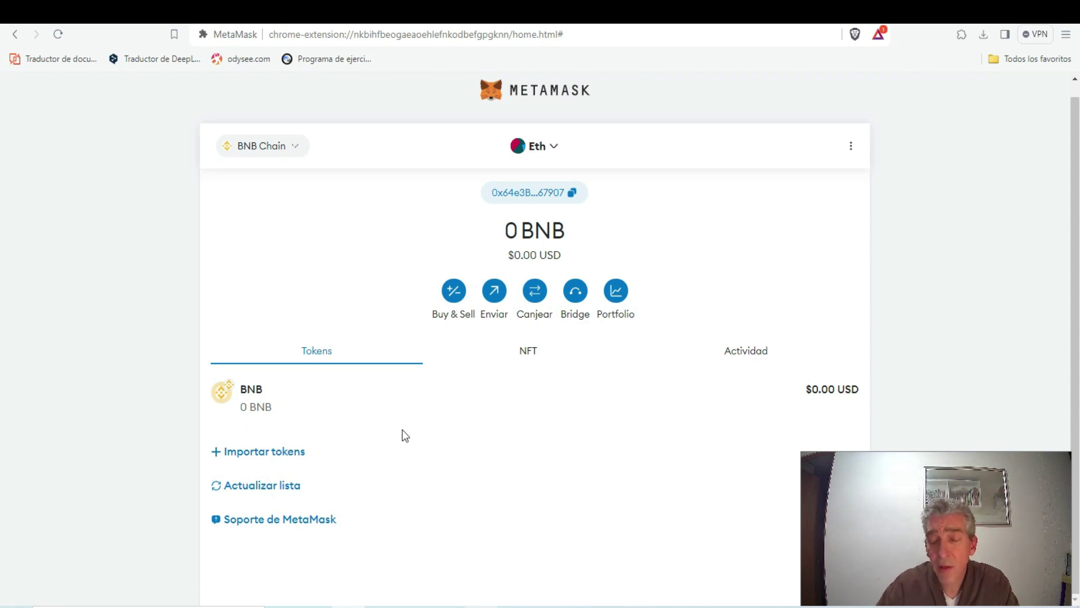
left_click(274, 147)
left_click(464, 174)
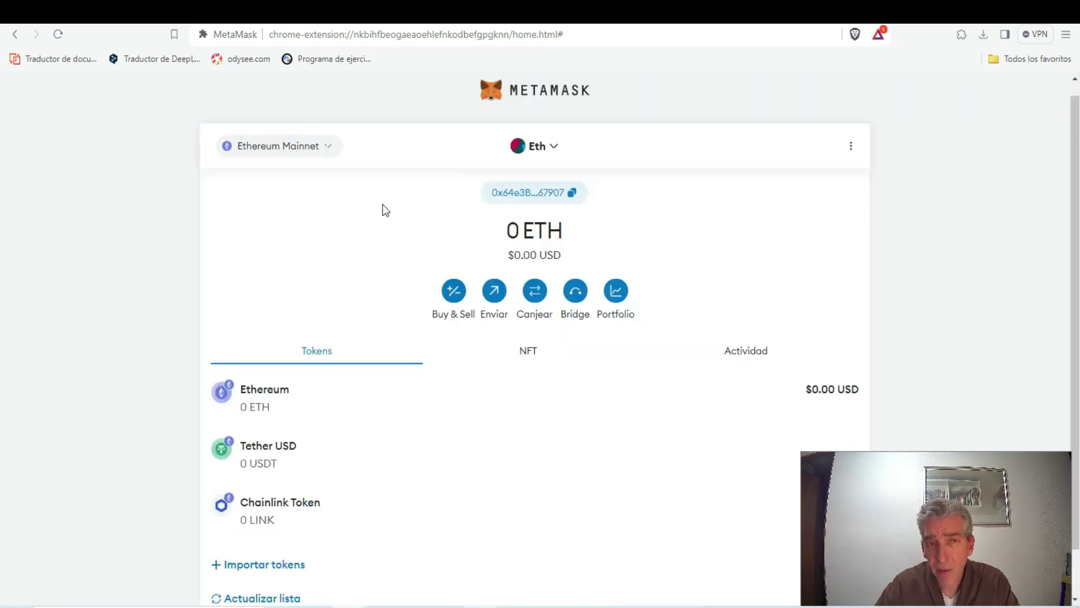
left_click(565, 194)
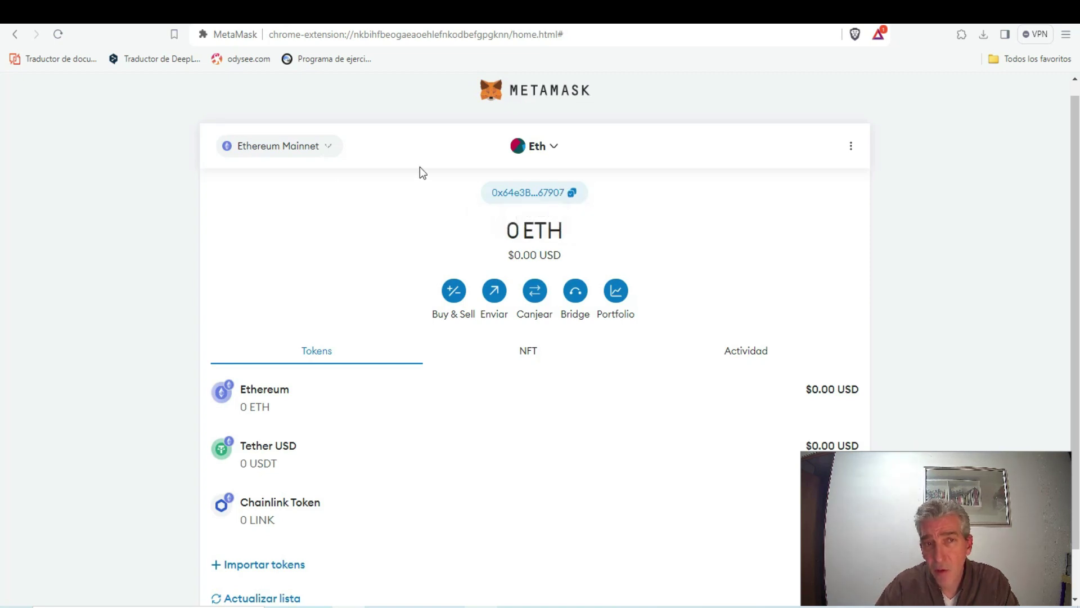
Paste the MetaMask address into Binance's ETH withdrawal Dirección field and open the Red network choices
key("ctrl+Tab")
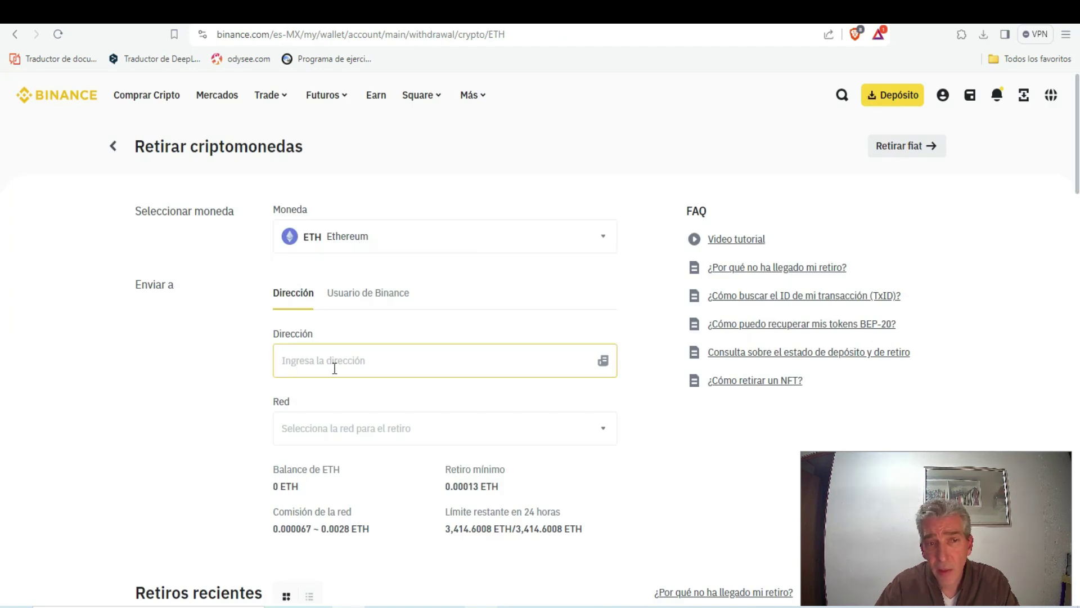
left_click(397, 355)
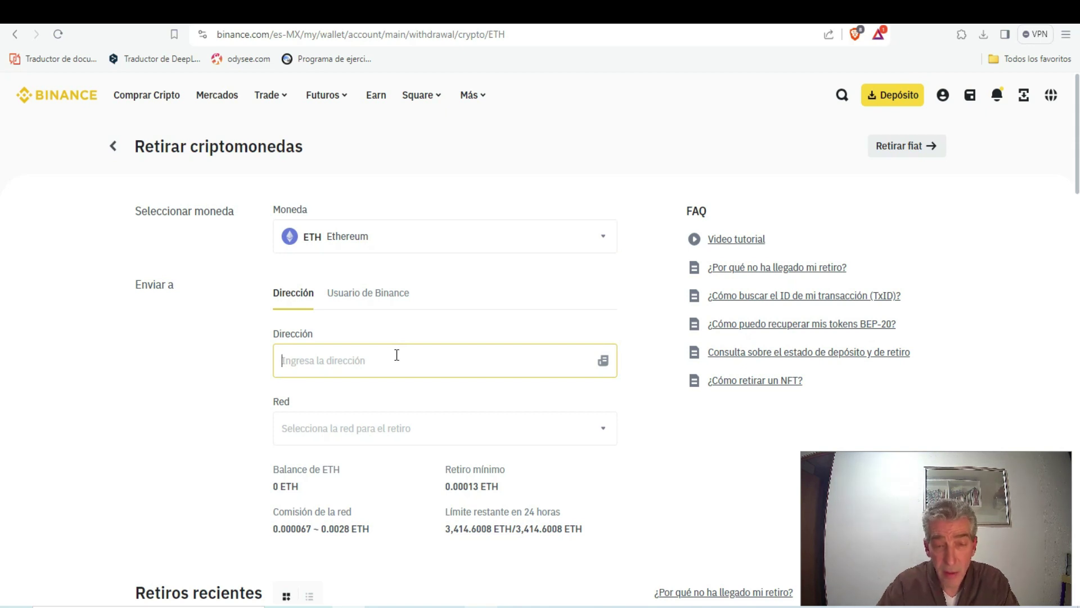
key("ctrl+v")
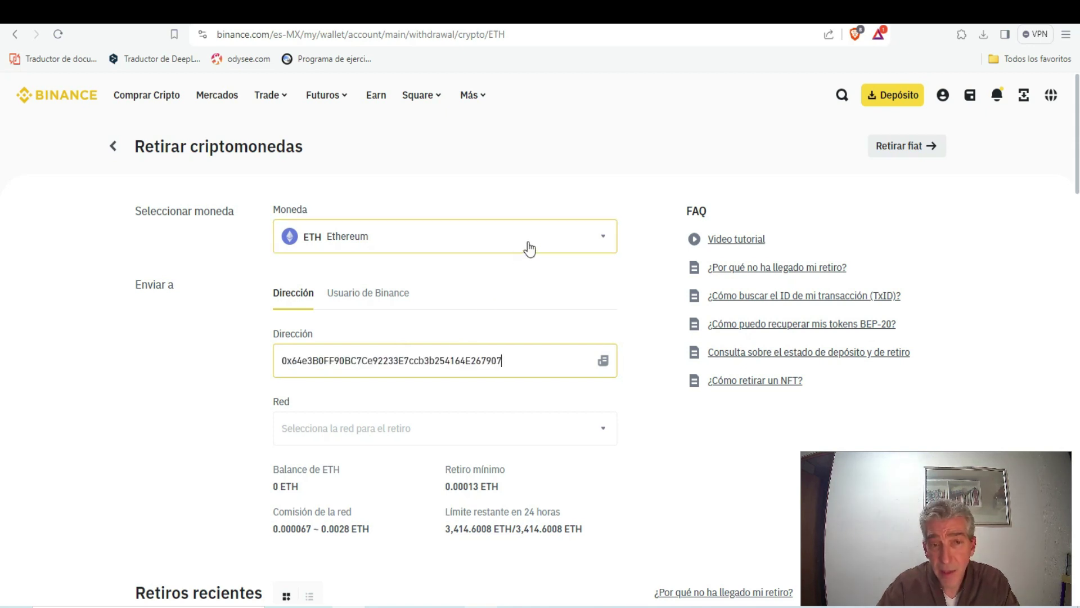
scroll(526, 242, "down", 3)
left_click(394, 289)
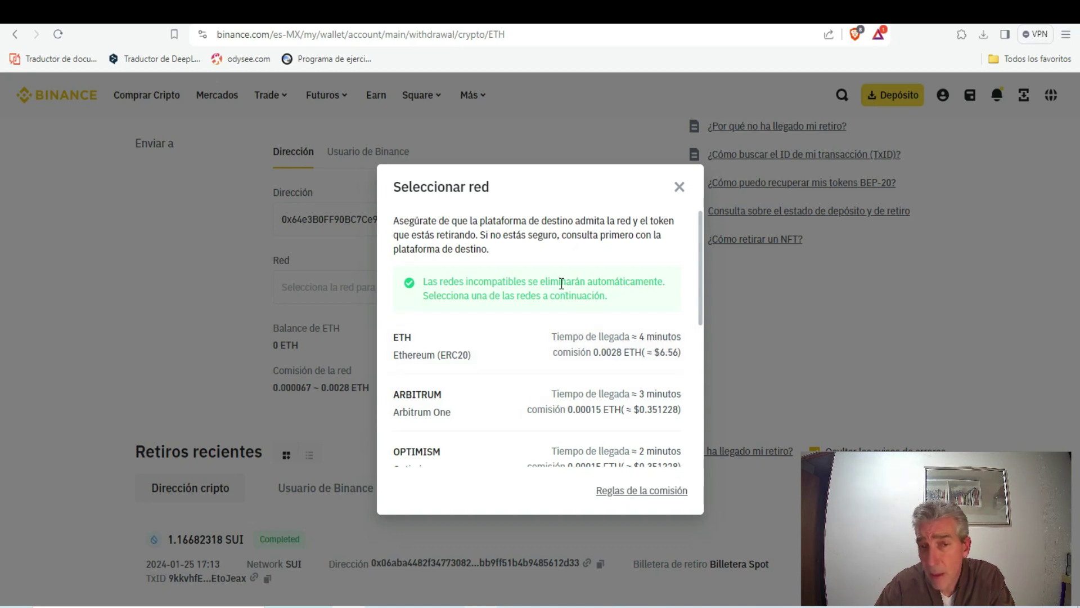
Review Binance's ETH withdrawal networks, including BNB Smart Chain (BEP20), then go back to MetaMask
scroll(495, 290, "down", 1)
scroll(496, 332, "down", 1)
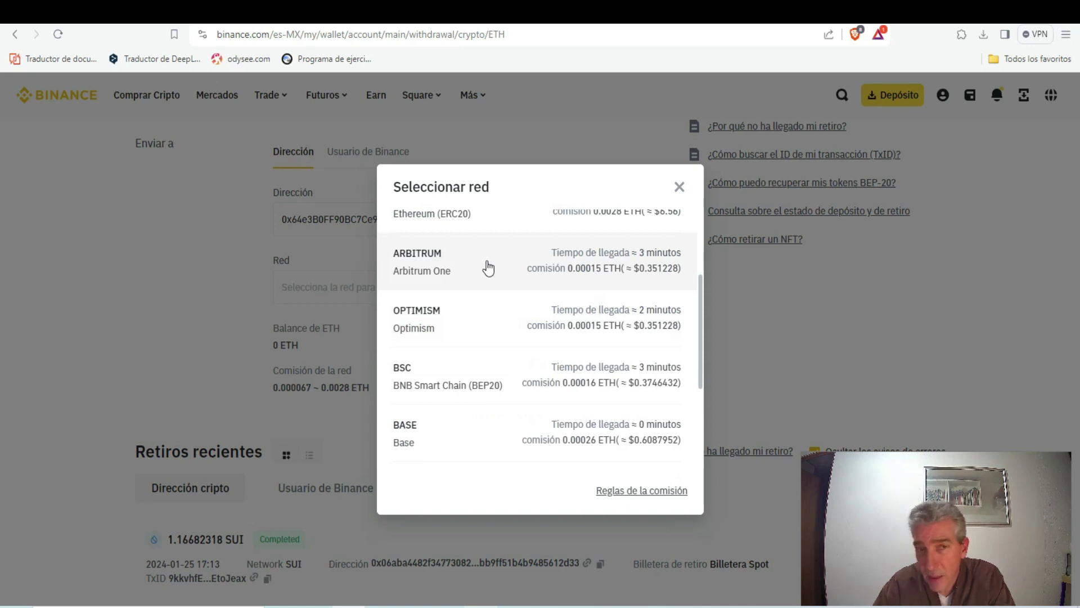
scroll(488, 269, "up", 3)
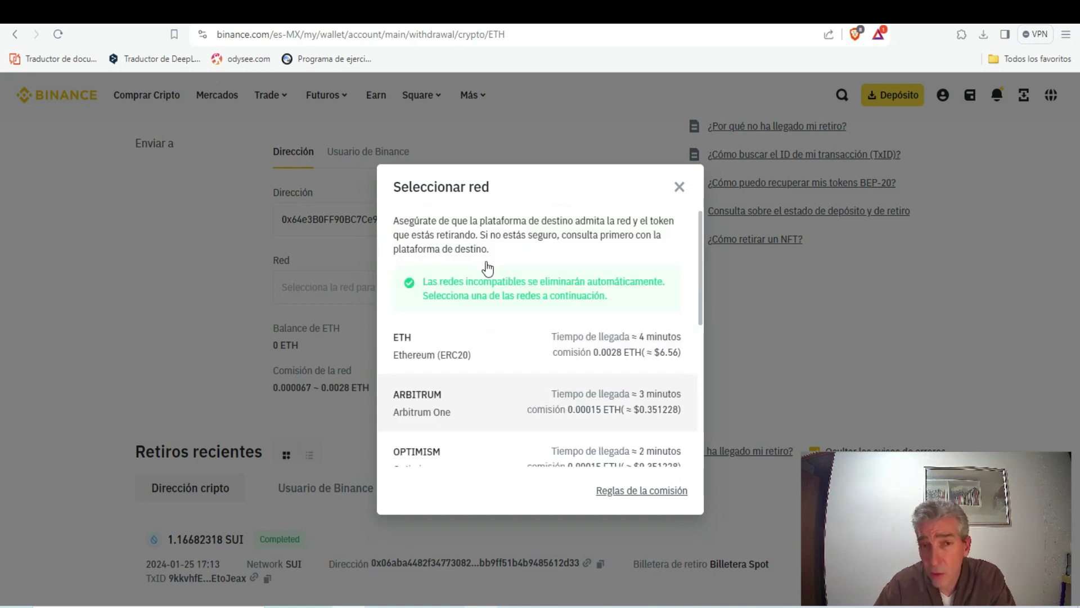
scroll(488, 269, "down", 1)
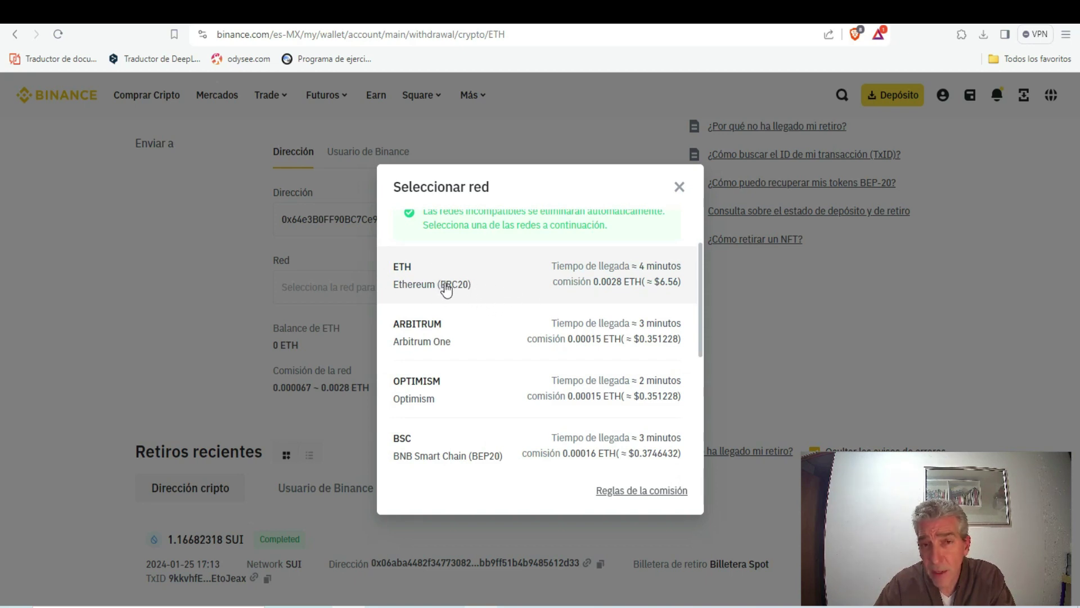
scroll(492, 279, "down", 3)
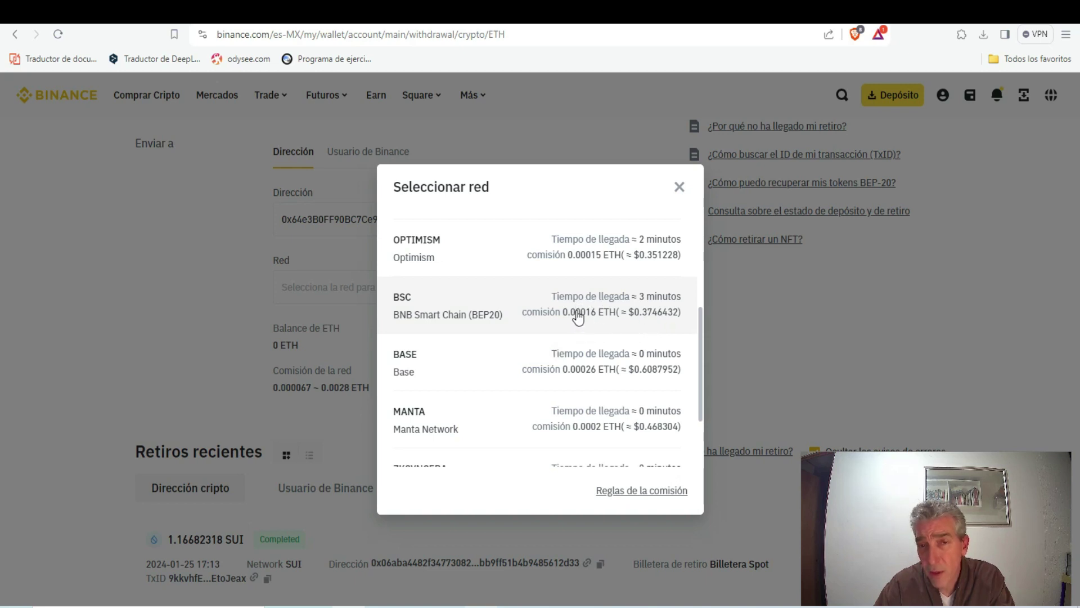
scroll(574, 307, "up", 3)
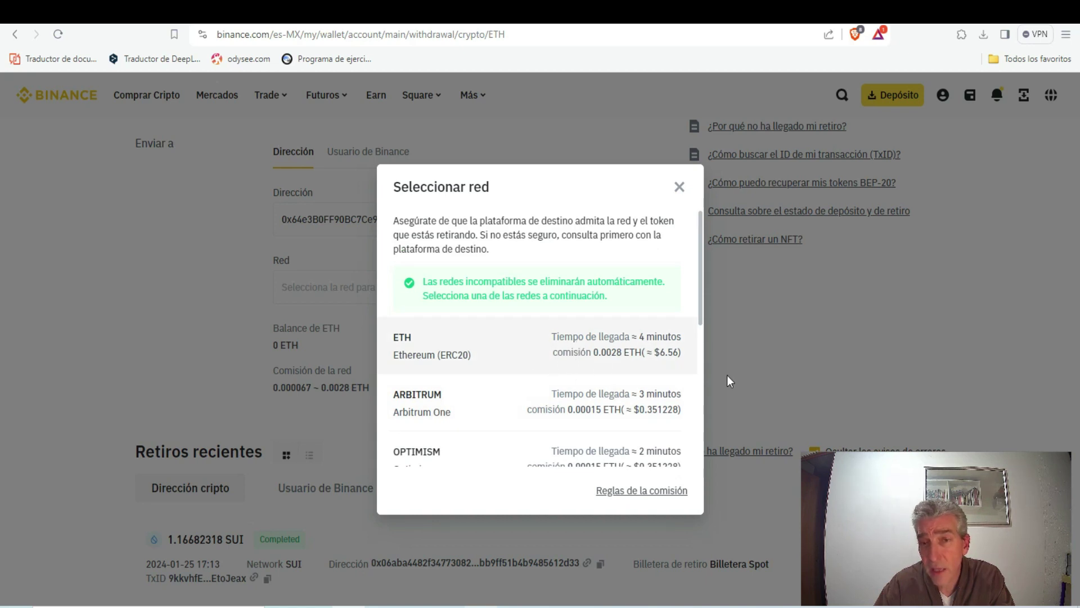
key("ctrl+Tab")
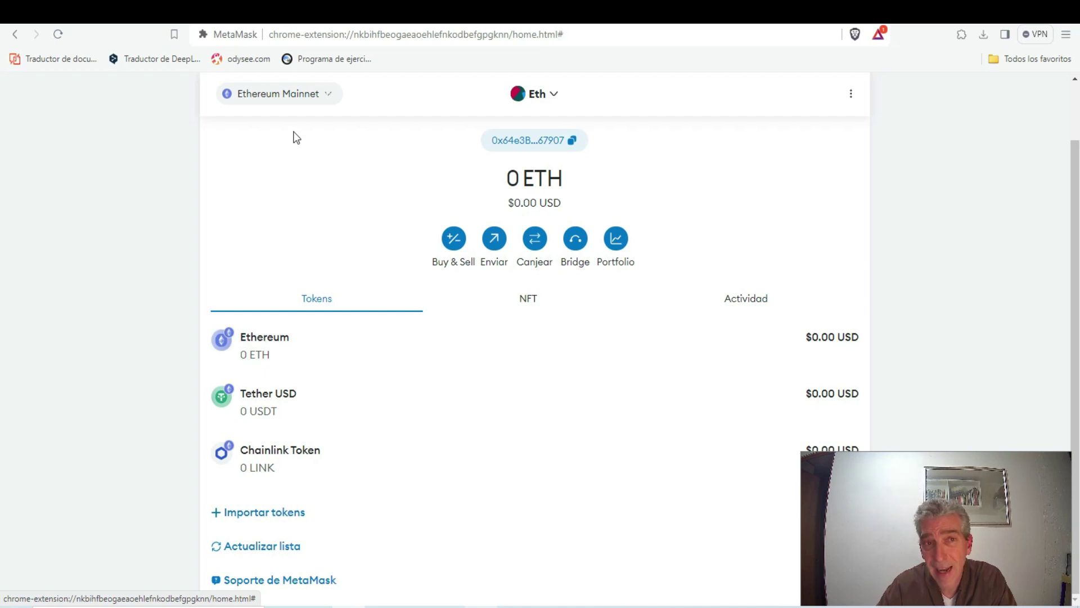
Switch the Eth wallet from Ethereum Mainnet to BNB Chain and dismiss the Importar tokens dialog
left_click(288, 101)
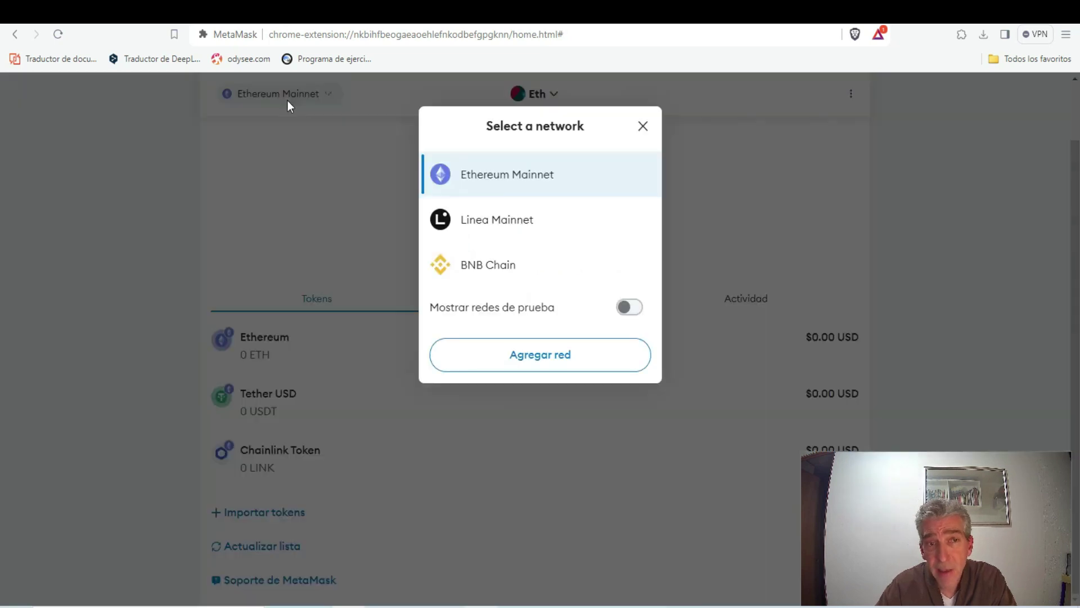
left_click(488, 266)
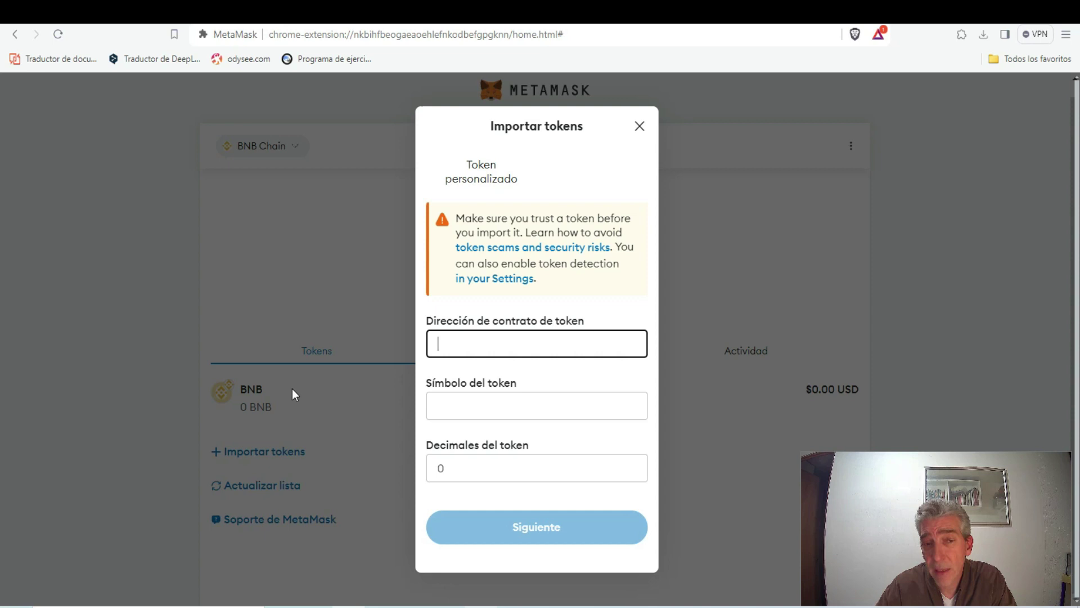
left_click(641, 127)
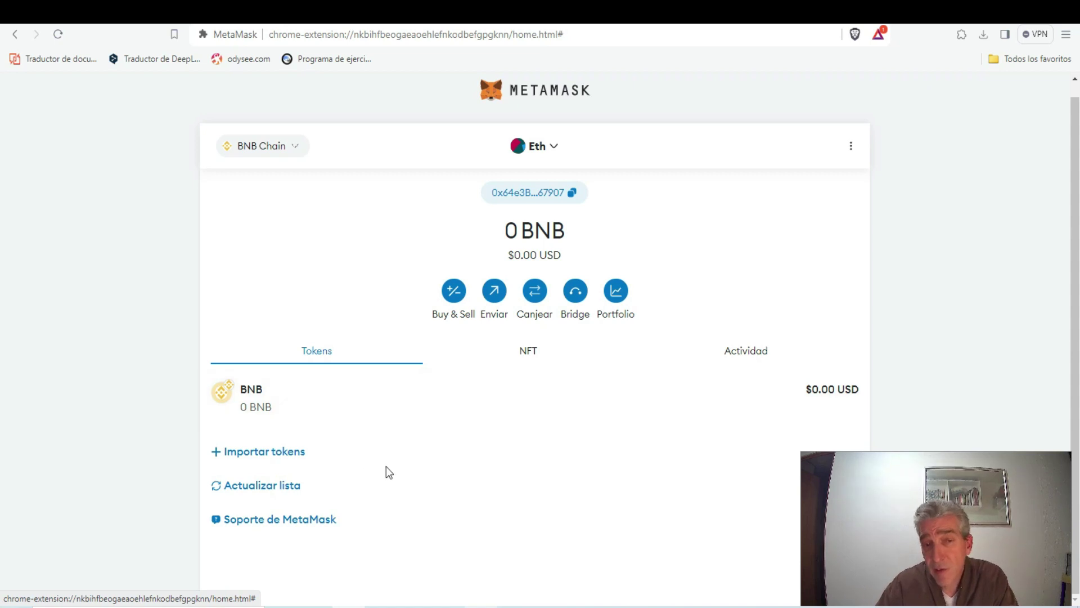
On Binance, close the network choices and search the withdrawal coins for 'bnb', then return to MetaMask
left_click(487, 27)
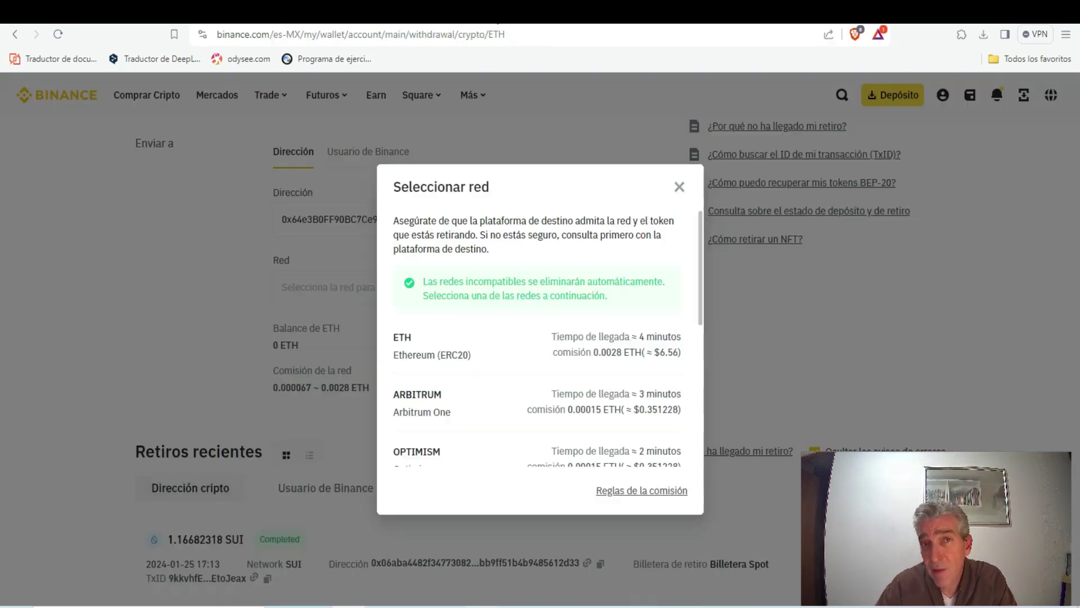
left_click(679, 187)
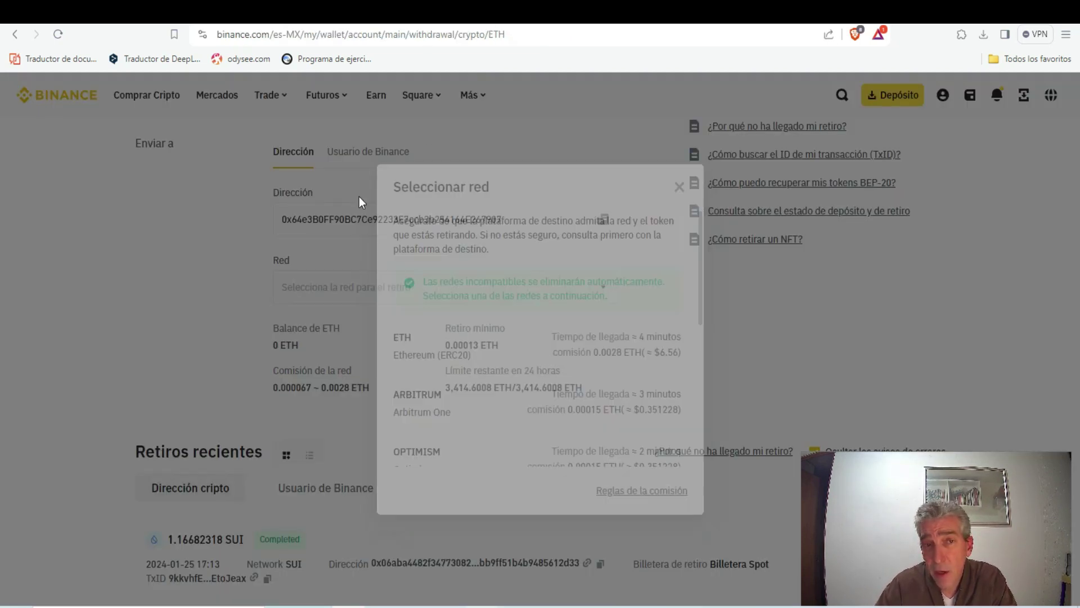
scroll(380, 172, "up", 3)
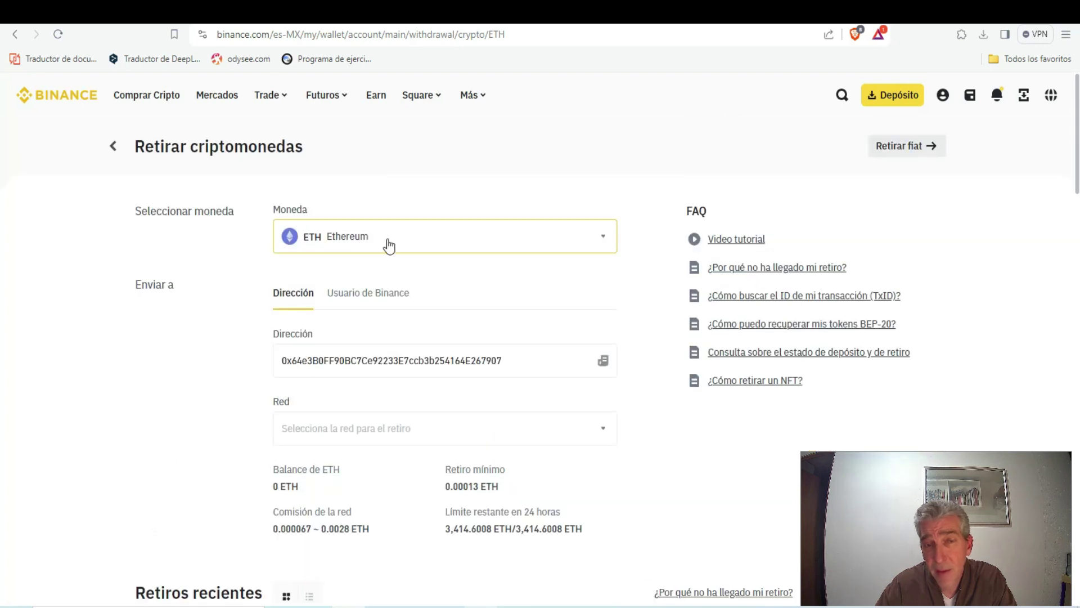
left_click(386, 242)
left_click(459, 233)
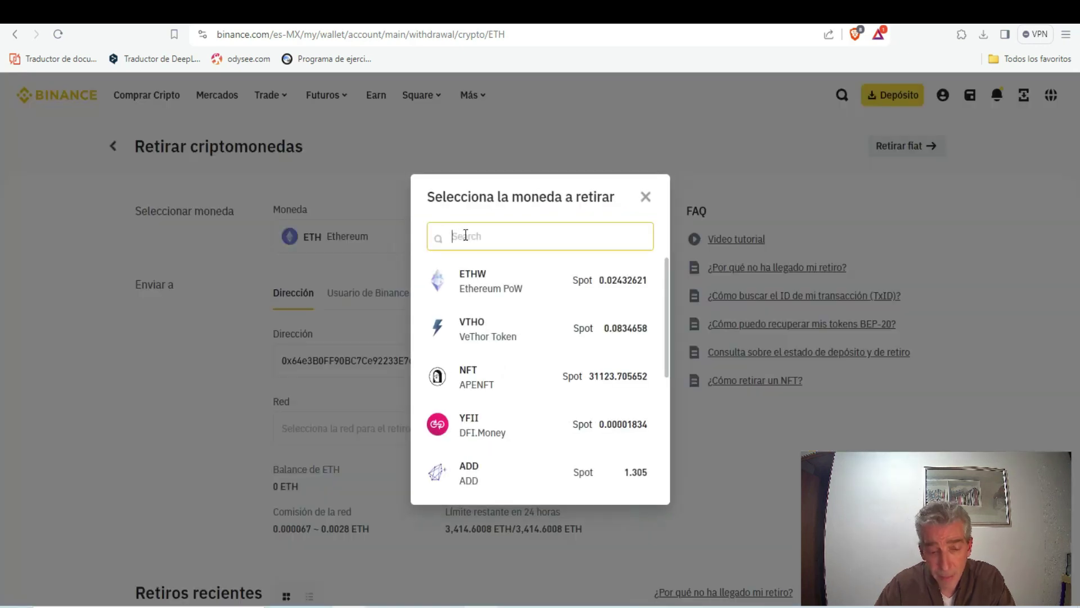
type("bnb")
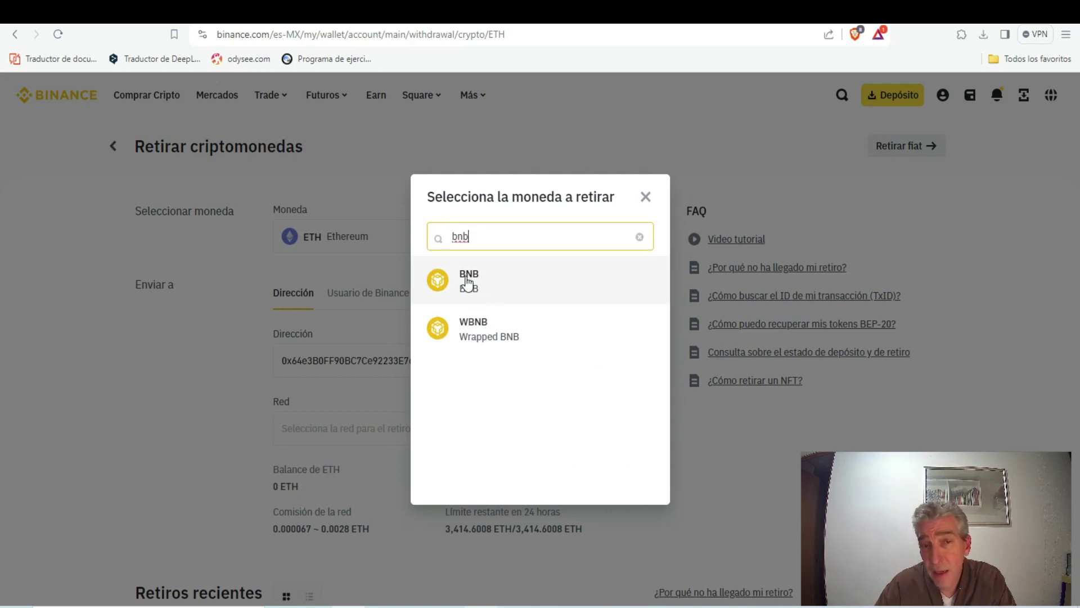
key("ctrl+Tab")
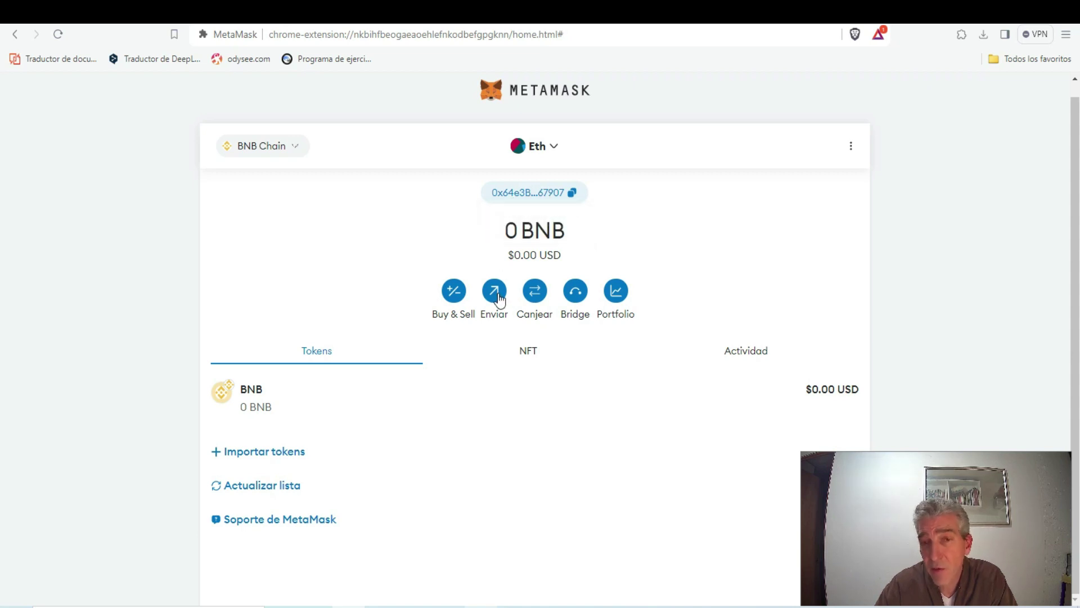
On the Canjear page, set USDT as the token to swap from and DOGE to receive
left_click(535, 291)
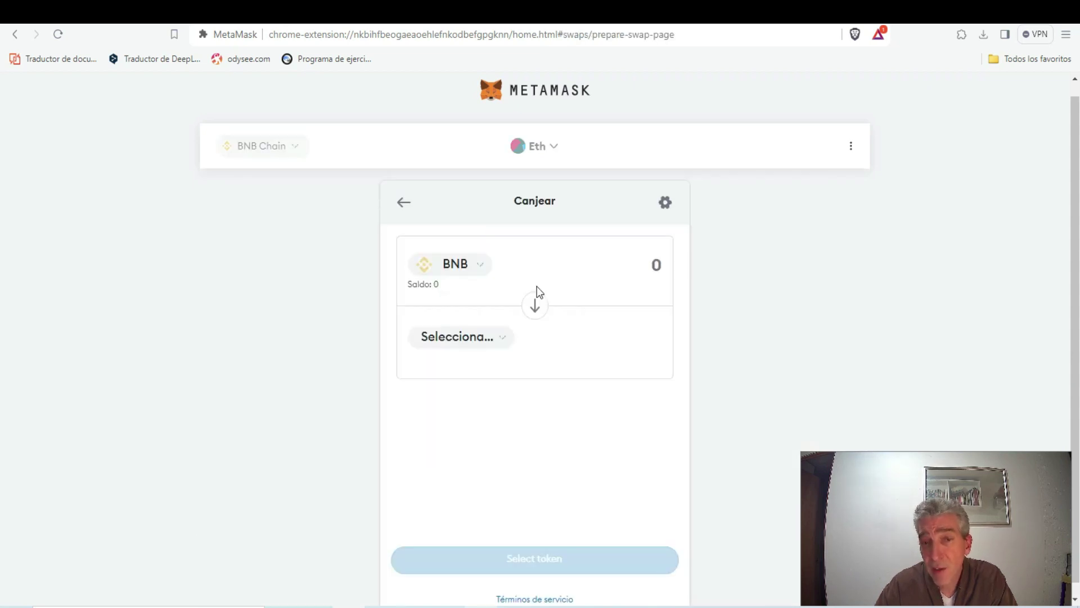
left_click(471, 265)
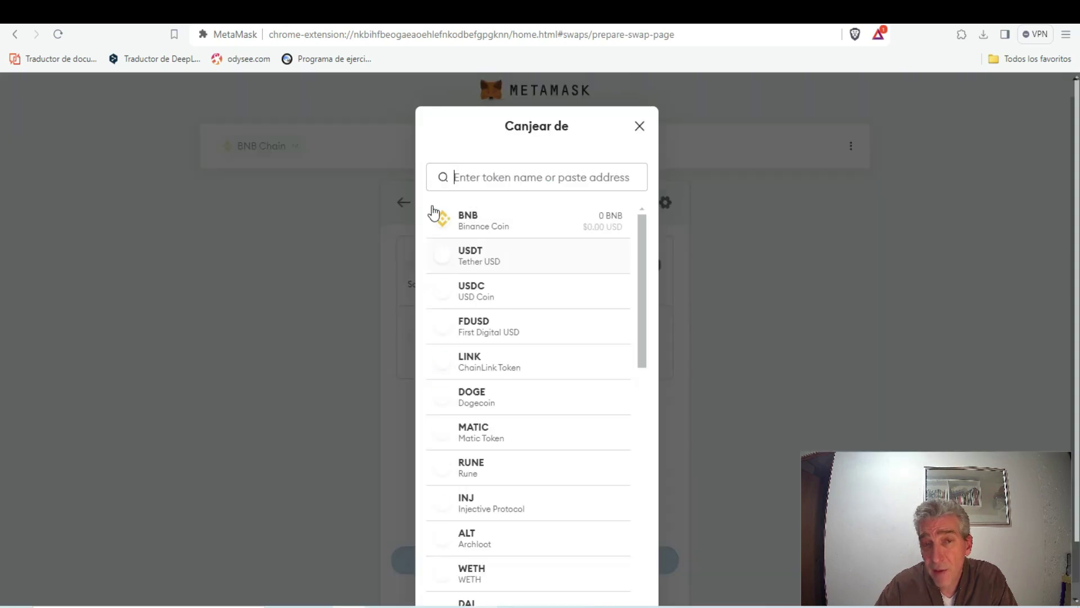
scroll(516, 307, "down", 9)
scroll(516, 307, "down", 3)
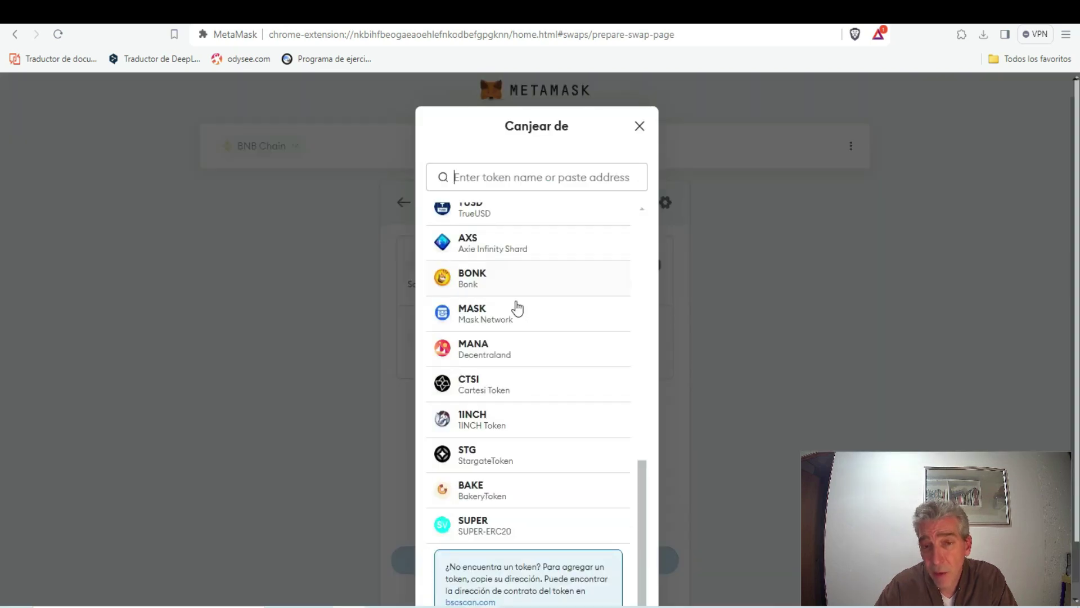
scroll(514, 306, "up", 12)
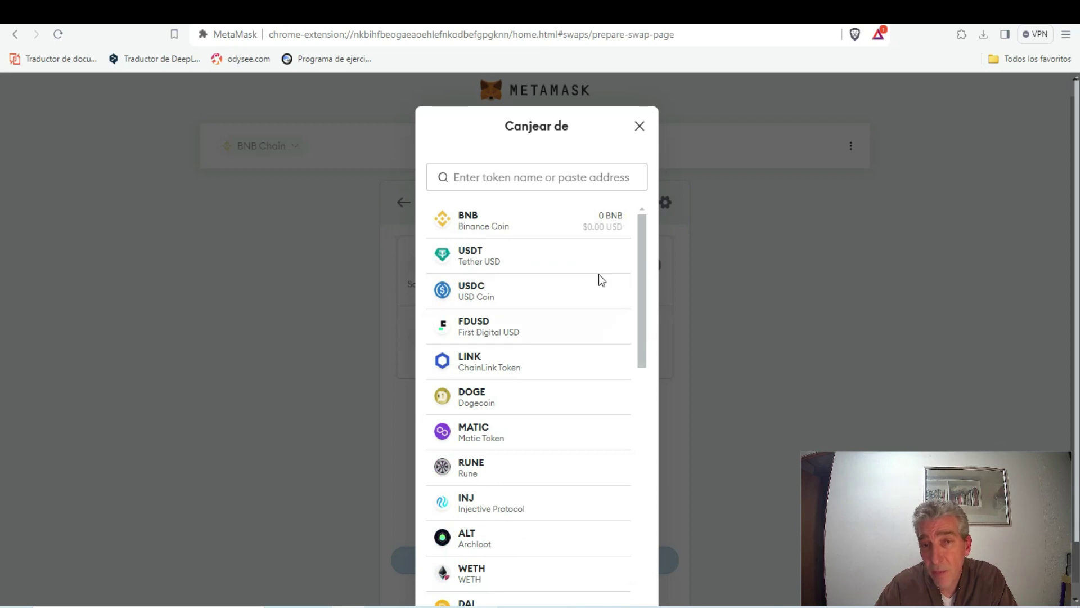
left_click(479, 257)
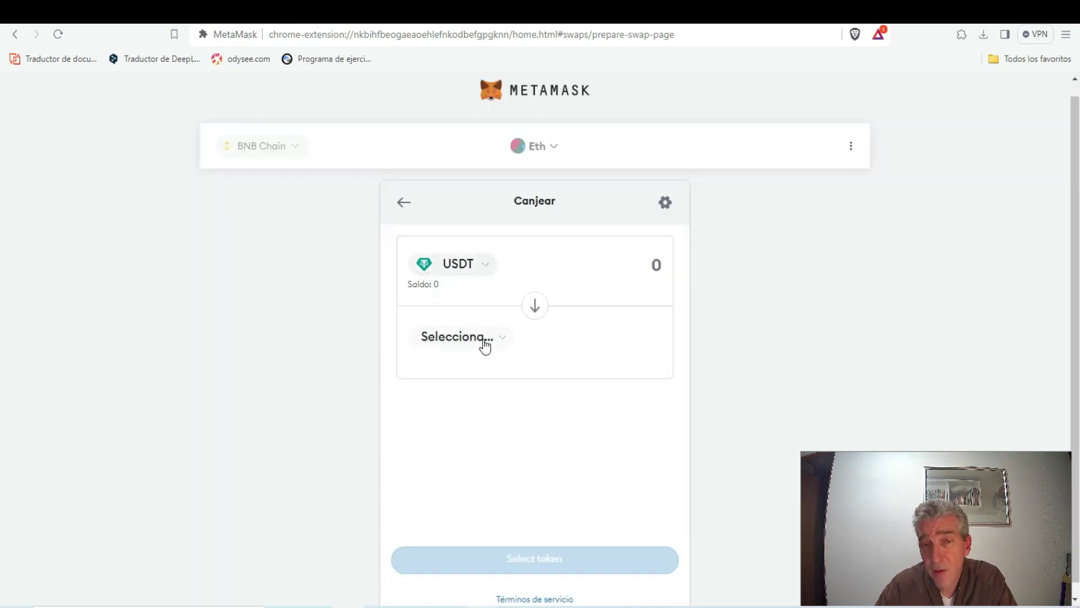
left_click(449, 397)
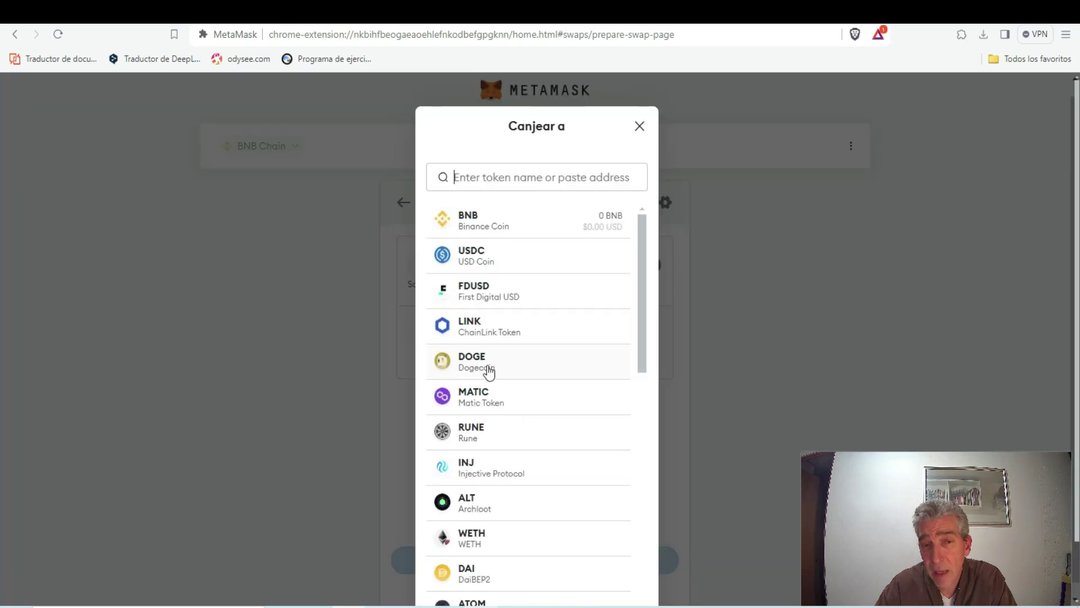
left_click(489, 373)
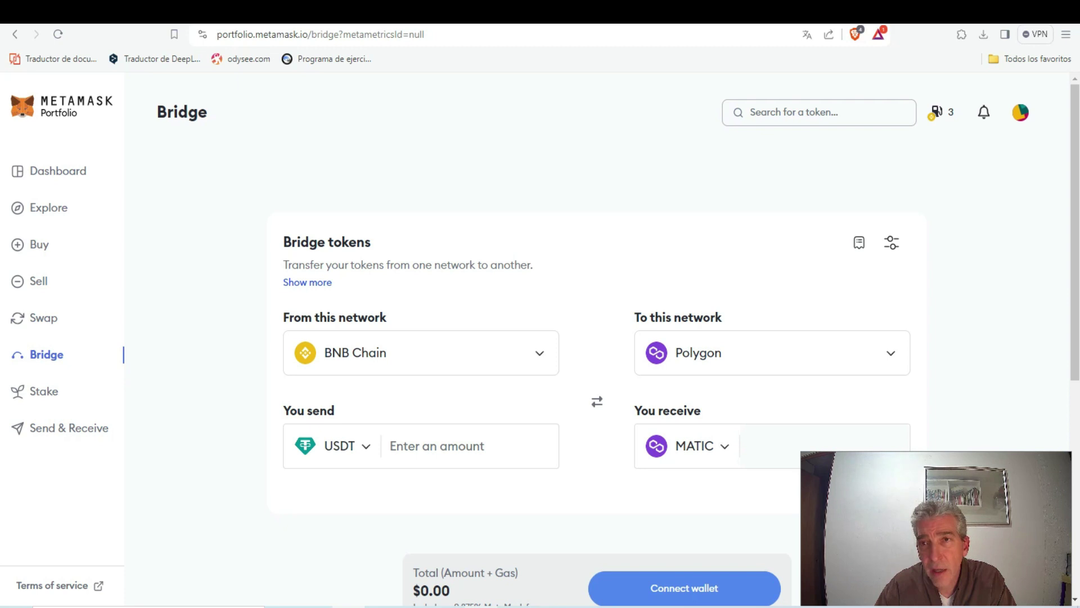
Back in MetaMask, open Canjear and leave it for the BNB Chain wallet home
key("ctrl+Tab")
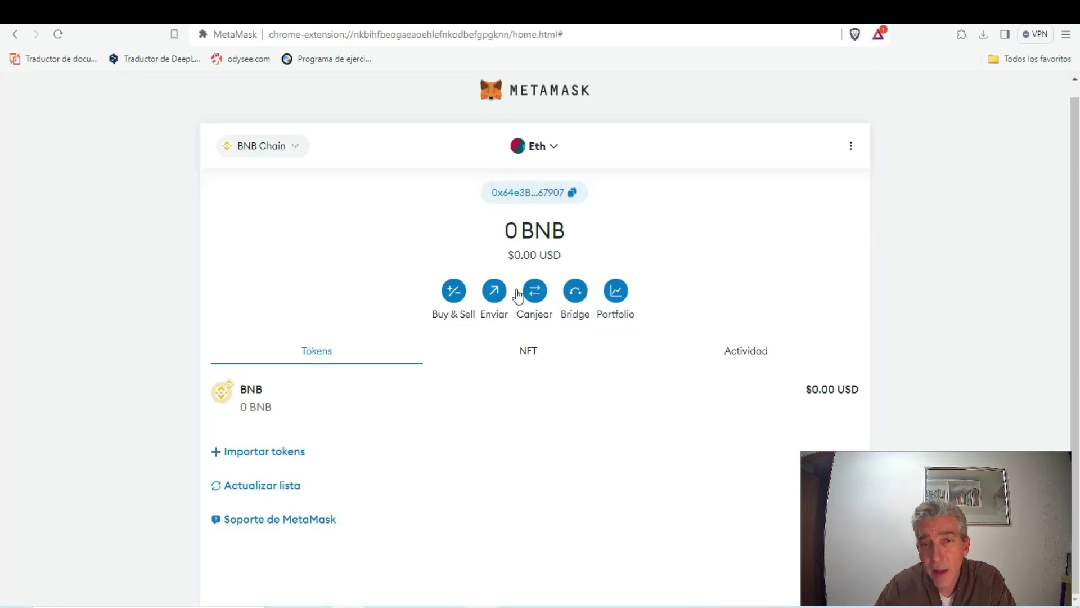
left_click(533, 293)
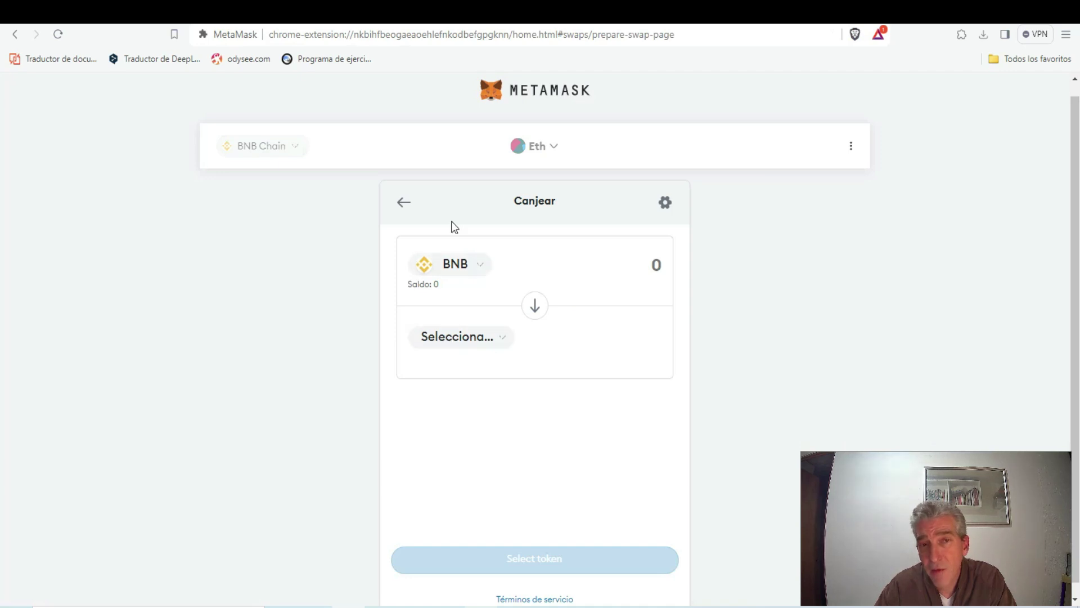
left_click(400, 208)
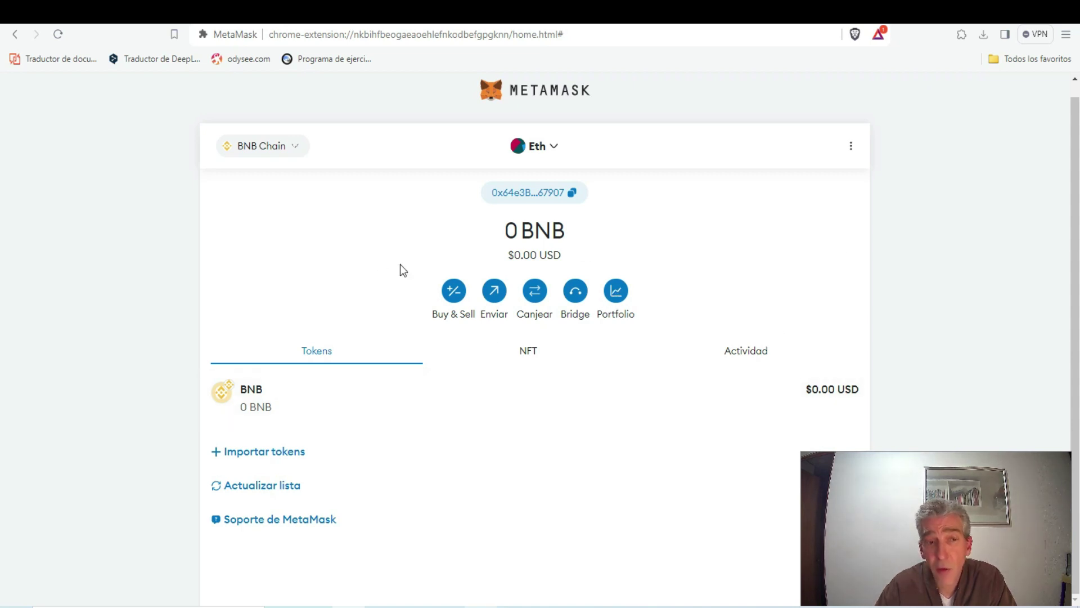
From the network list, go to Agregar red and open the manual network entry form
left_click(260, 147)
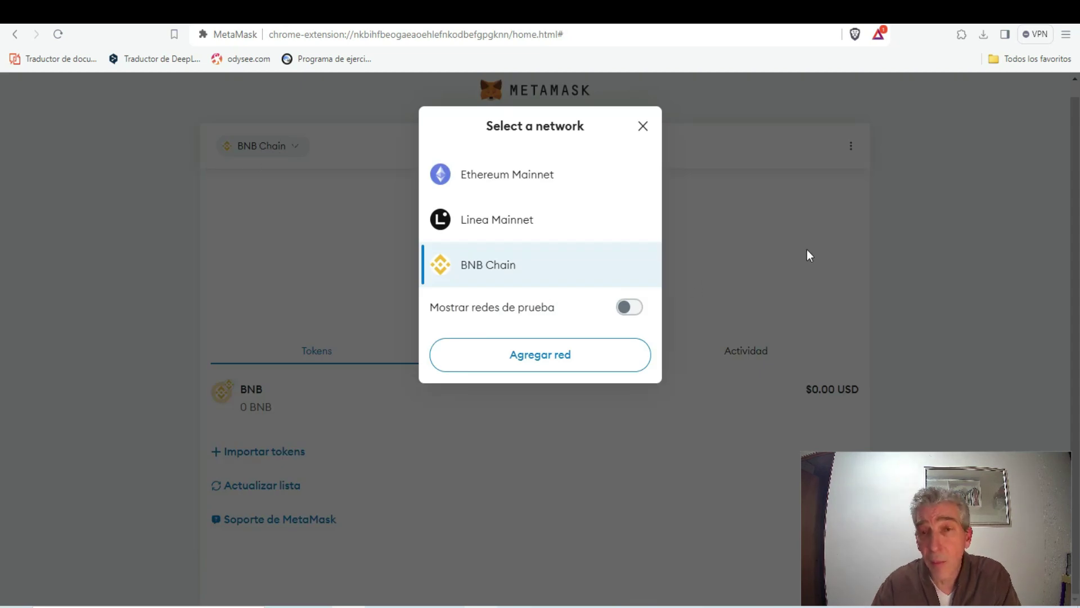
left_click(807, 251)
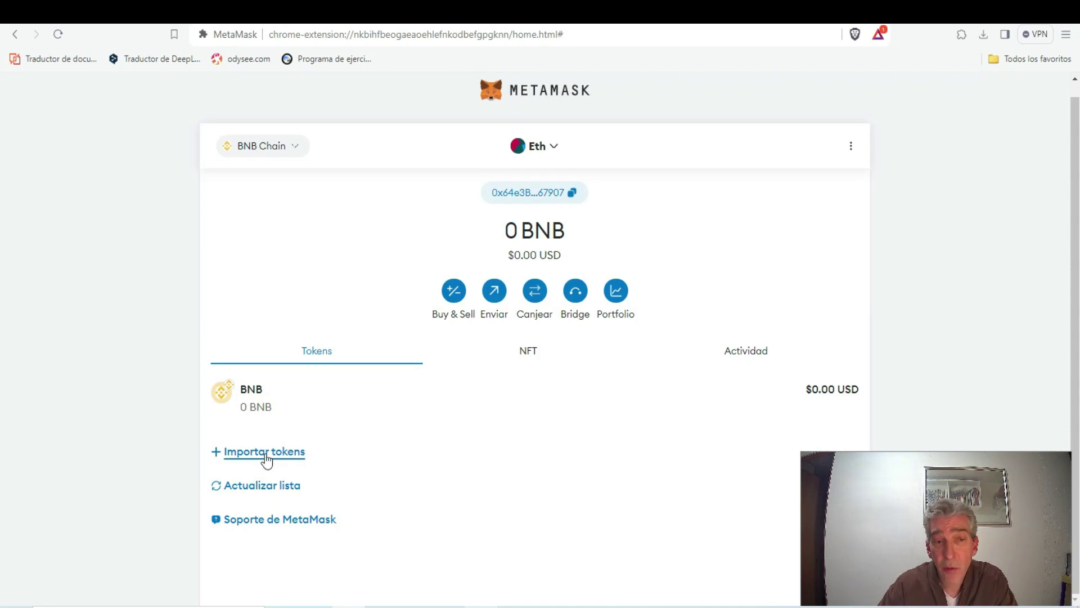
left_click(258, 147)
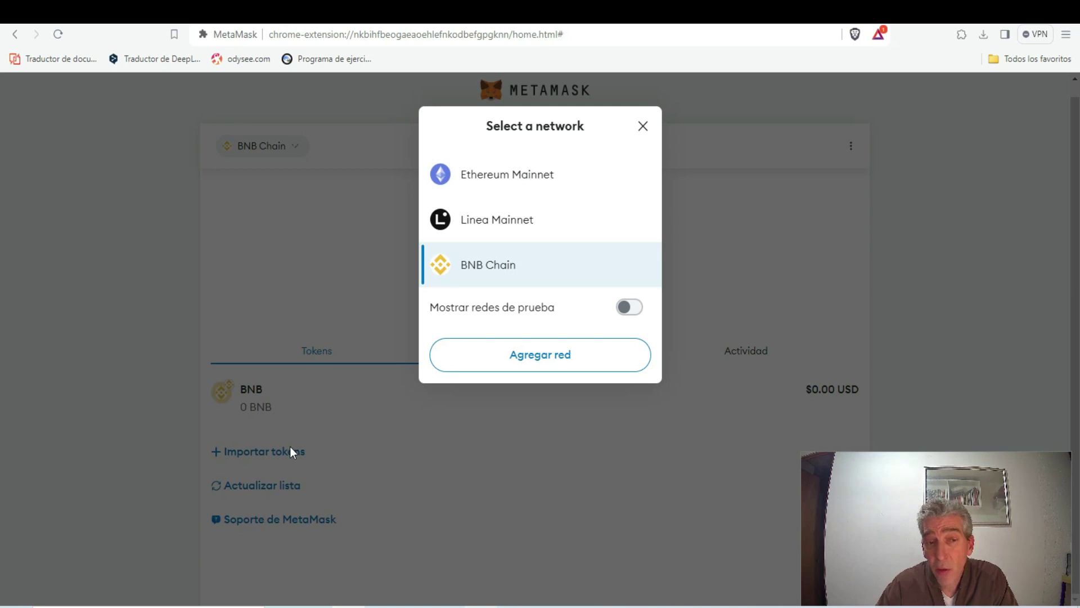
left_click(548, 366)
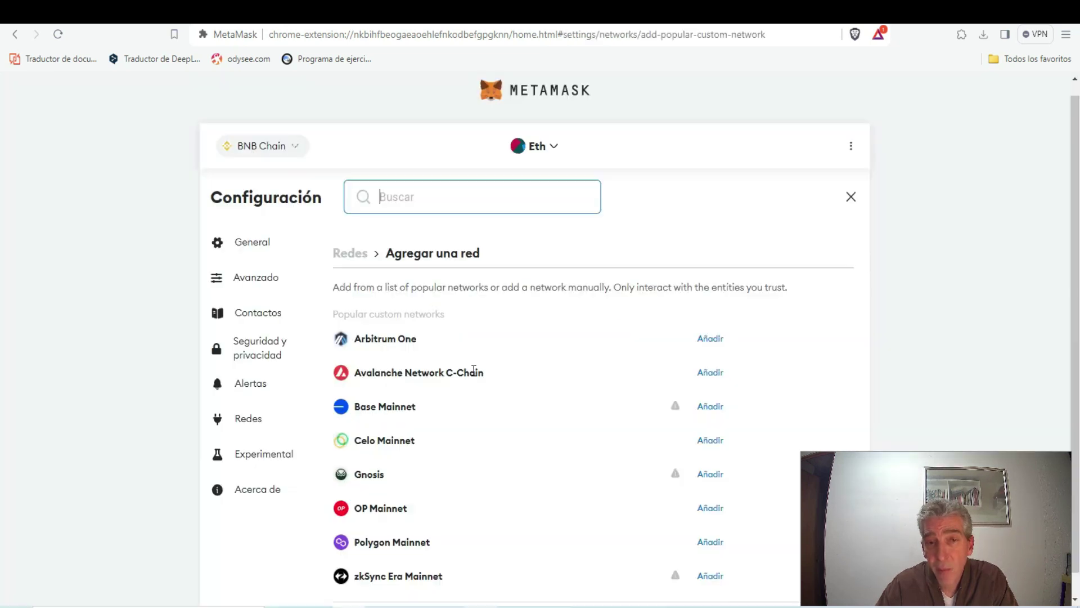
scroll(583, 310, "down", 1)
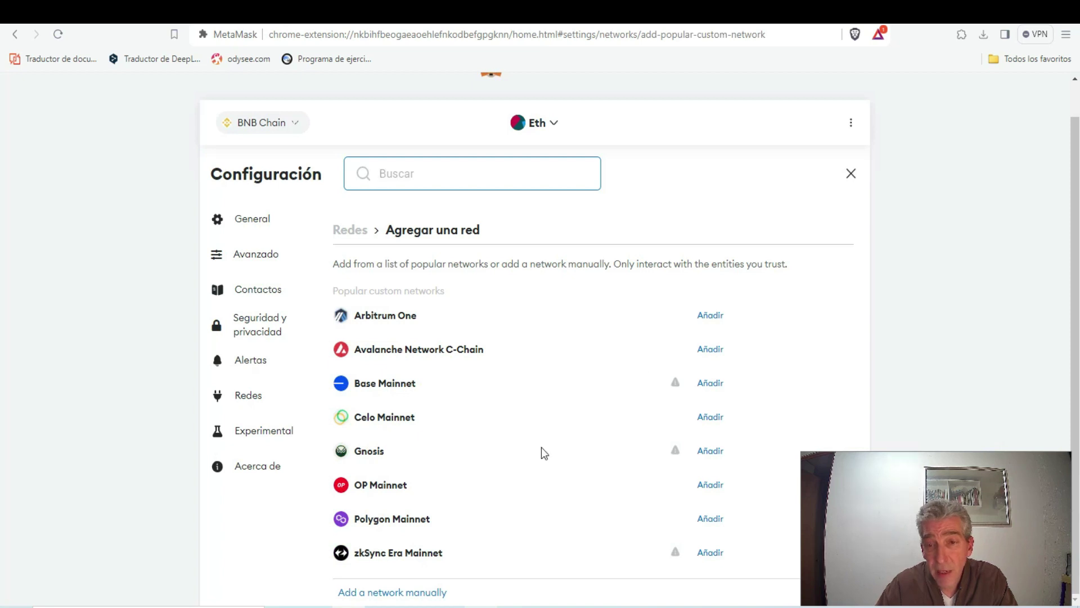
left_click(407, 592)
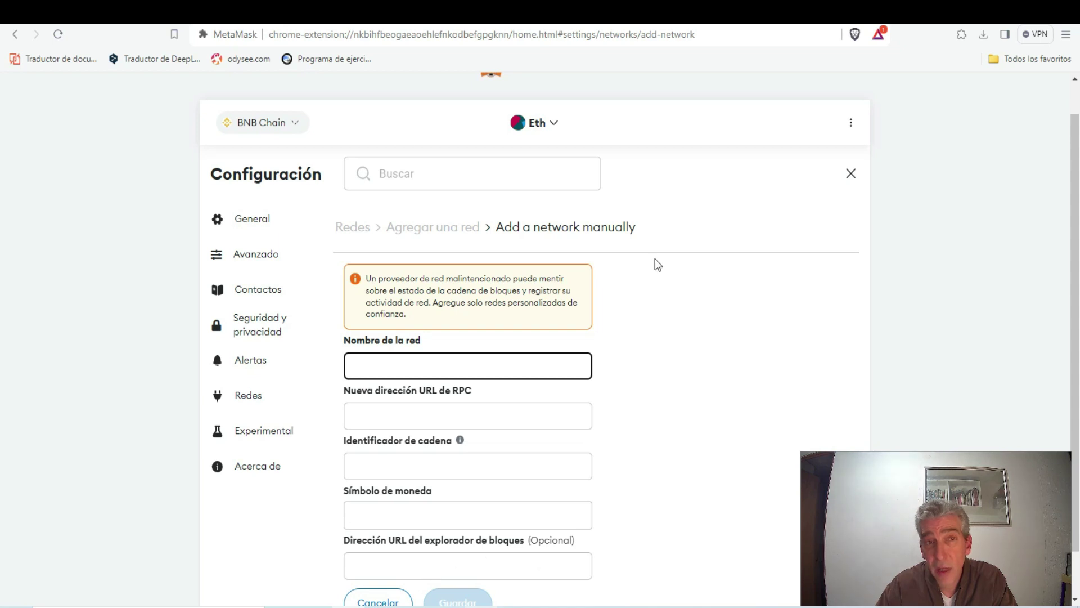
Compare the manual network form with the crowmie guide's BNB Smart Chain values
left_click(322, 13)
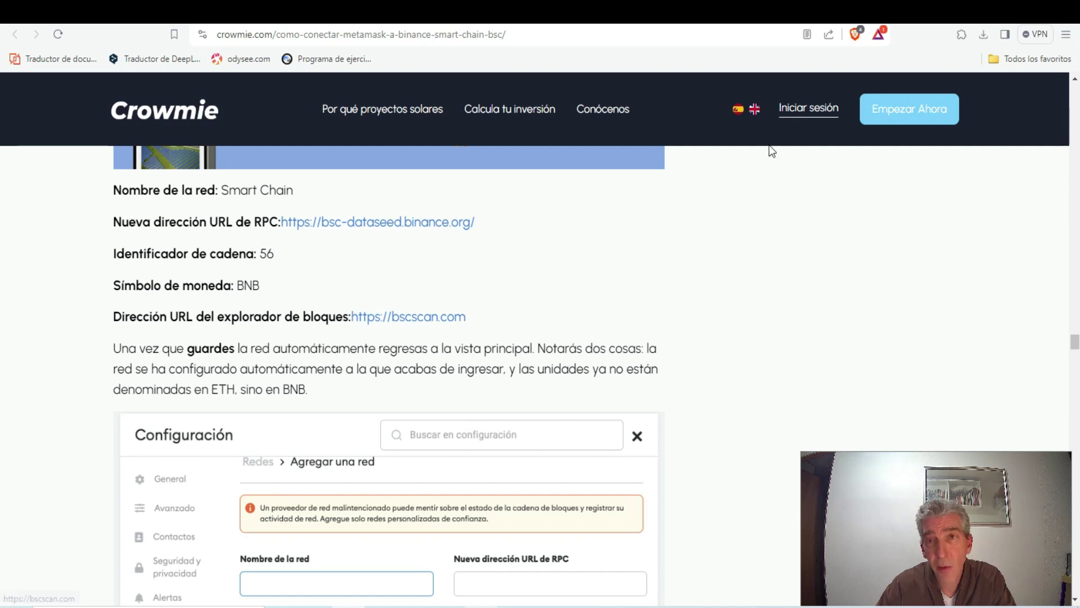
left_click(506, 13)
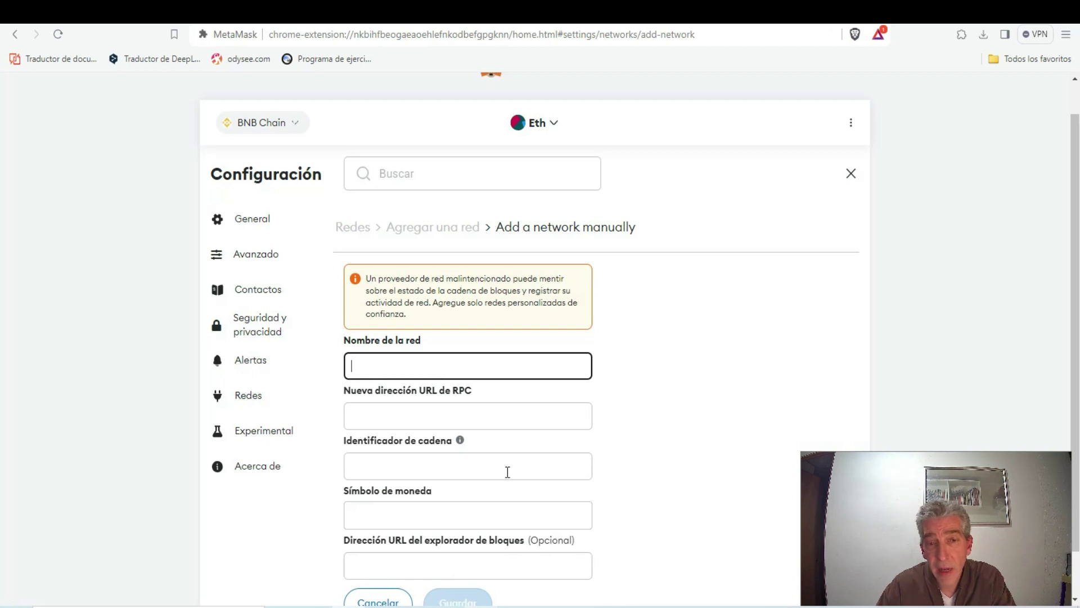
scroll(715, 375, "down", 1)
scroll(732, 337, "up", 2)
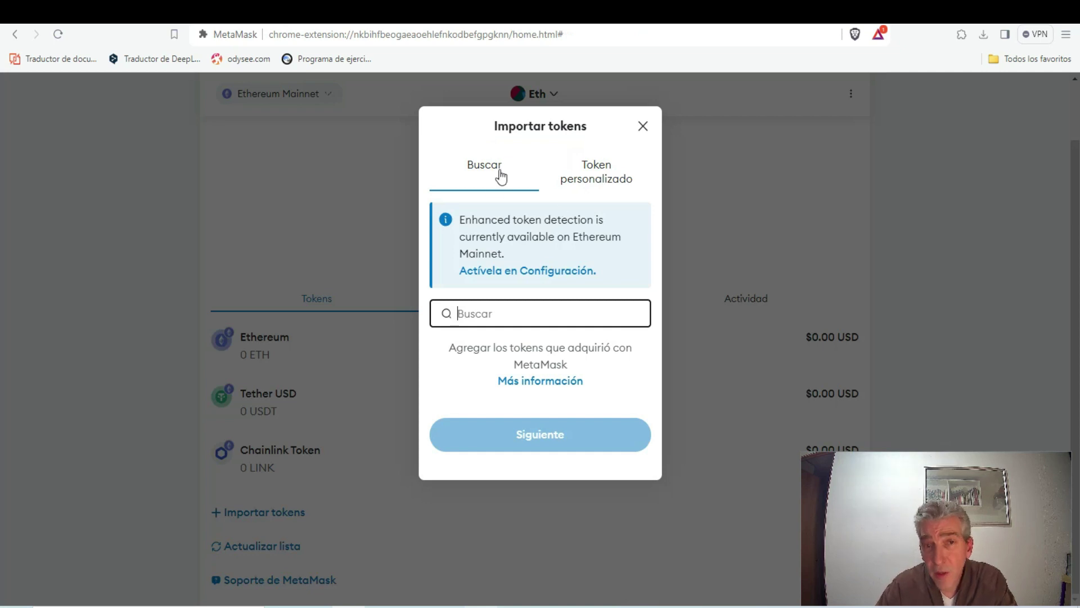
Search 'sand' in Importar tokens, pick SAND, then add it from CoinMarketCap's The Sandbox page
type("sand")
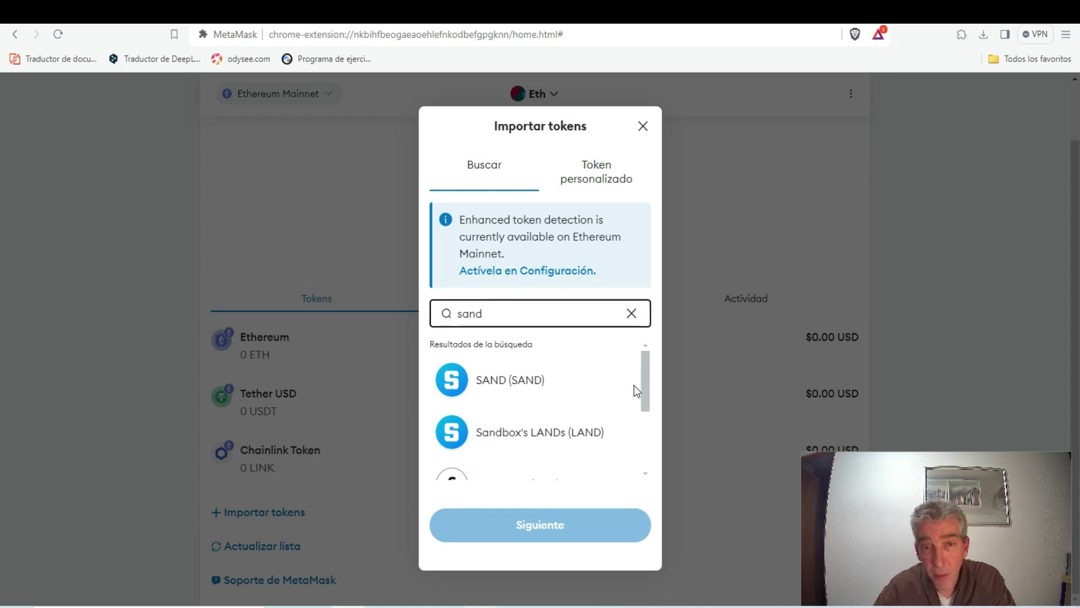
left_click(503, 387)
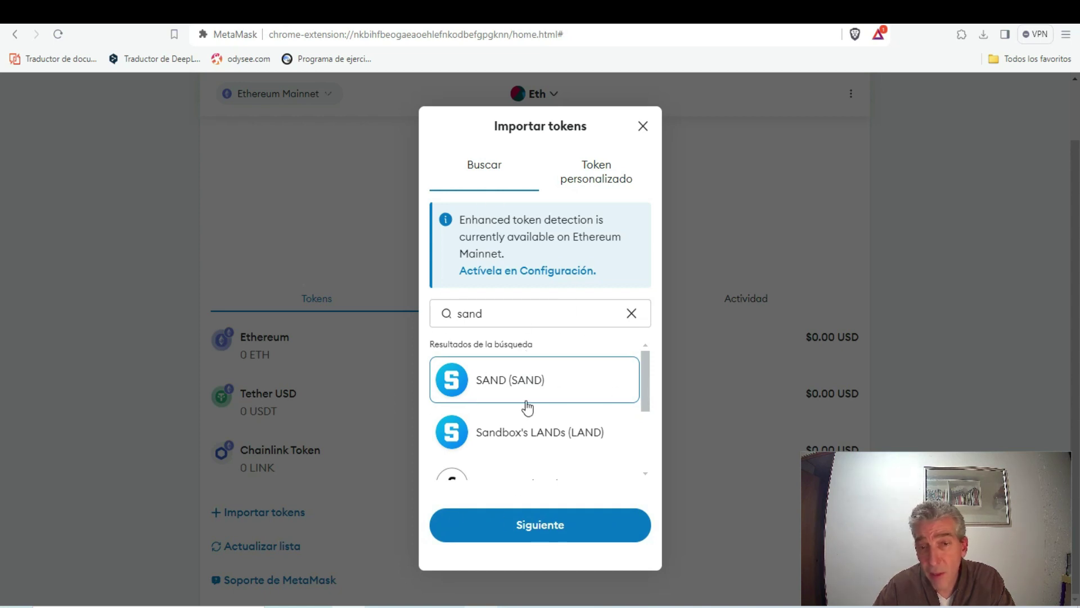
left_click(601, 183)
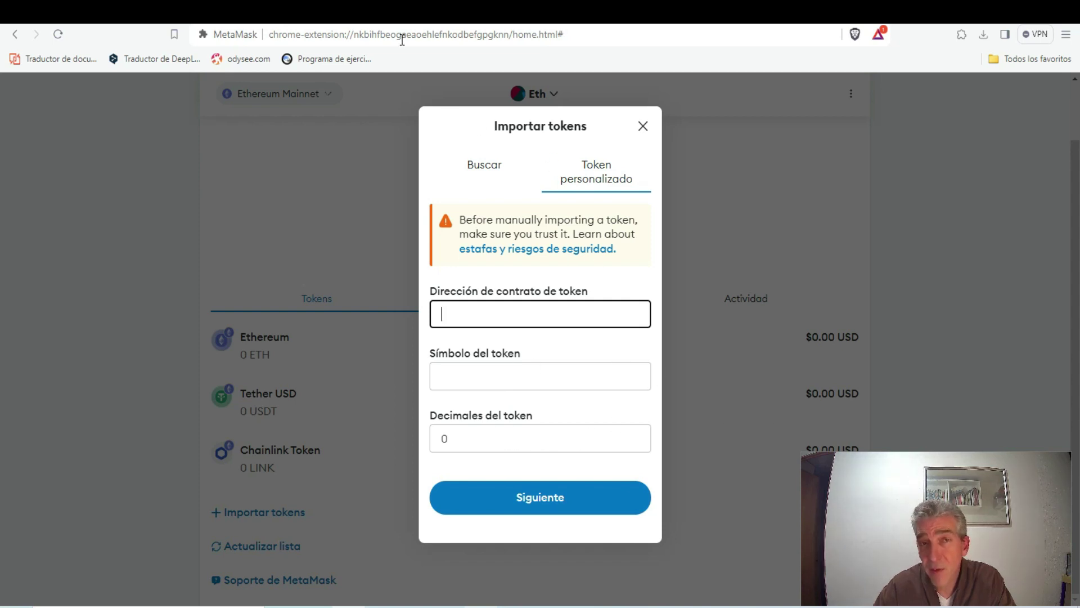
left_click(416, 12)
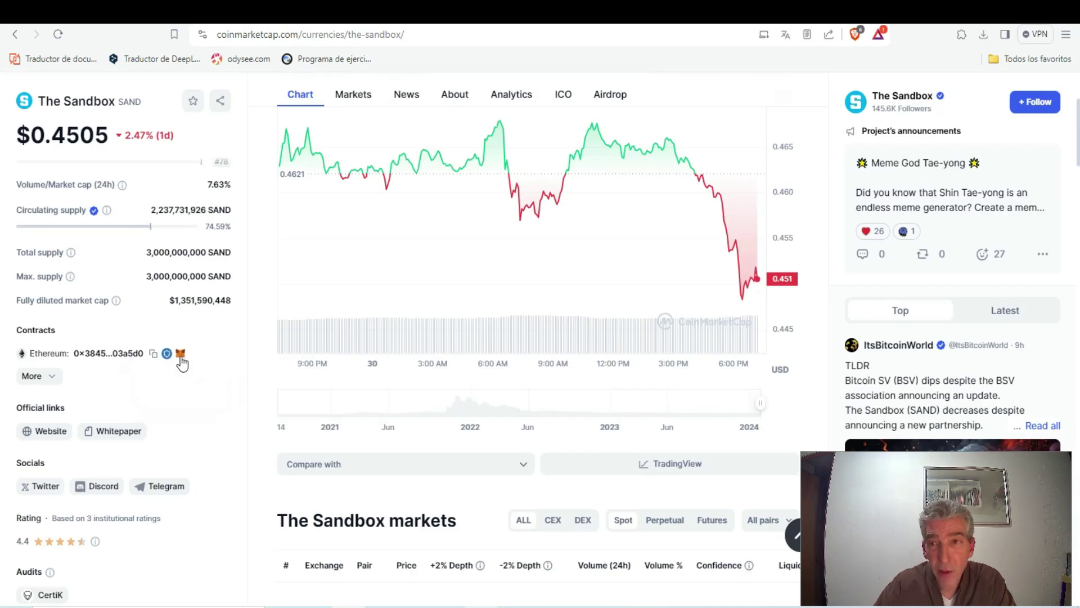
left_click(180, 354)
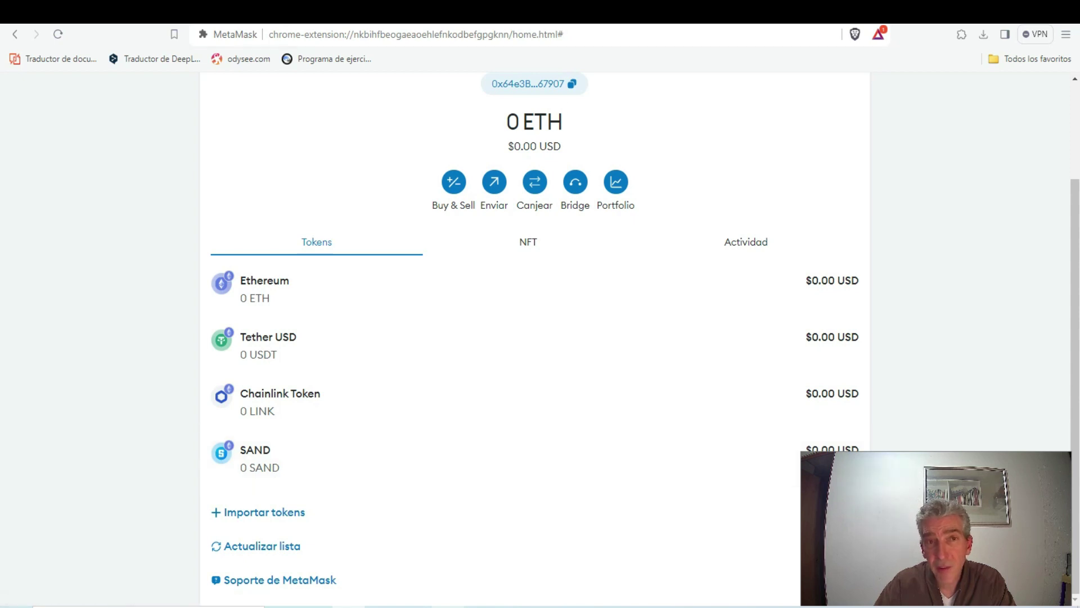
Start a custom token import and copy the SHIB contract address from CoinMarketCap
left_click(287, 512)
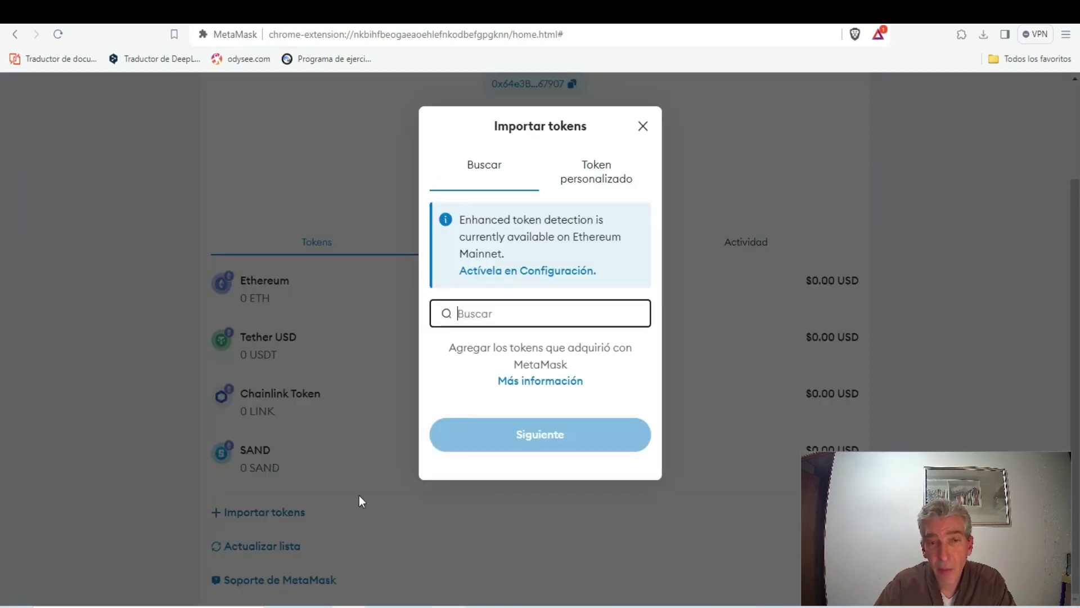
left_click(596, 183)
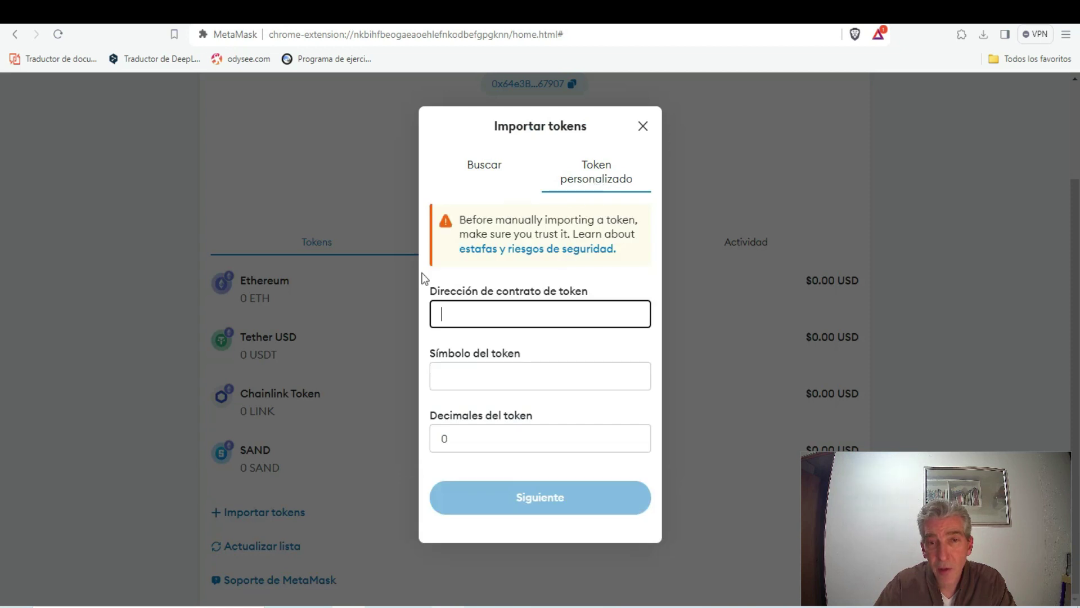
key("ctrl+Tab")
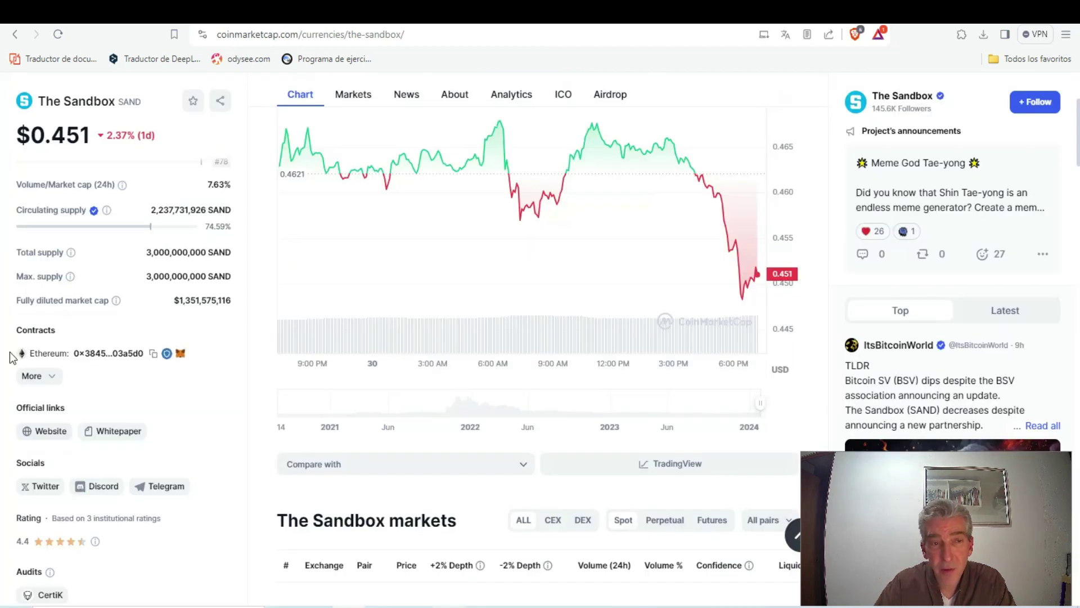
left_click(153, 354)
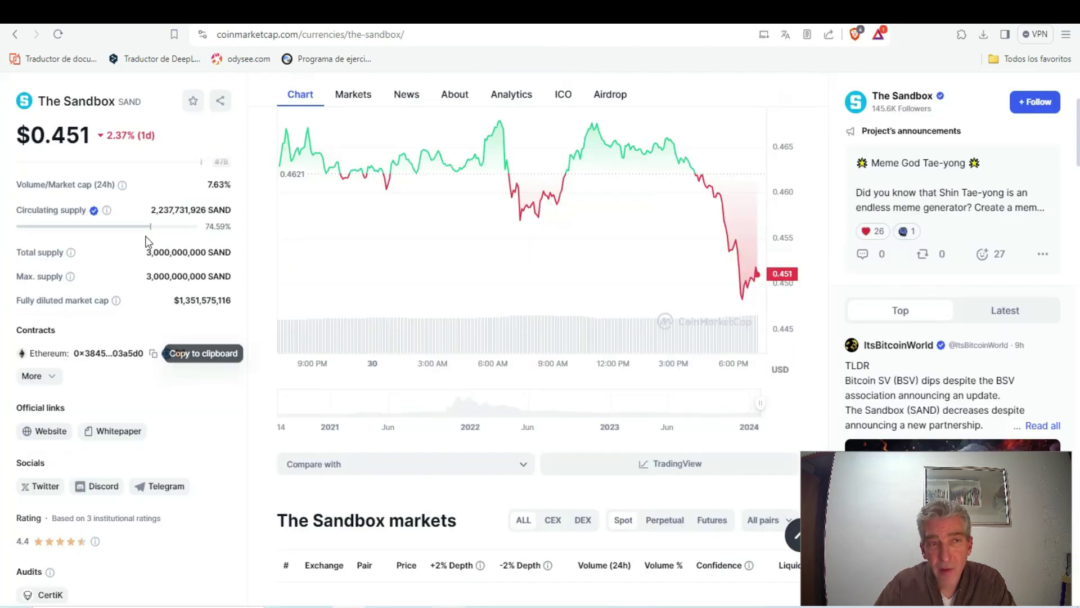
left_click(15, 34)
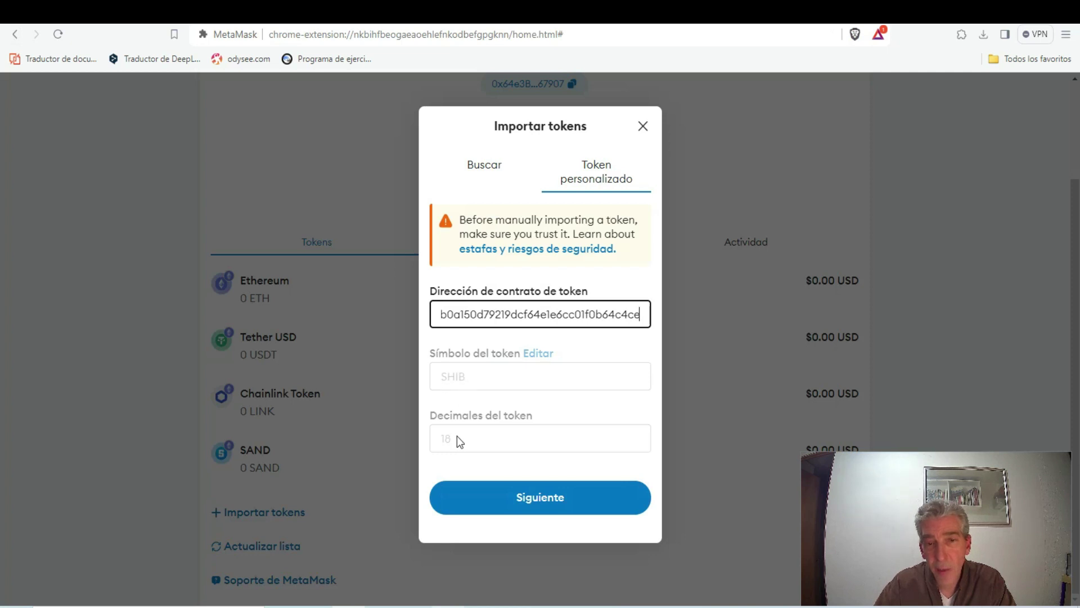
Import SHIB by its contract address and return to the Eth wallet home
left_click(525, 501)
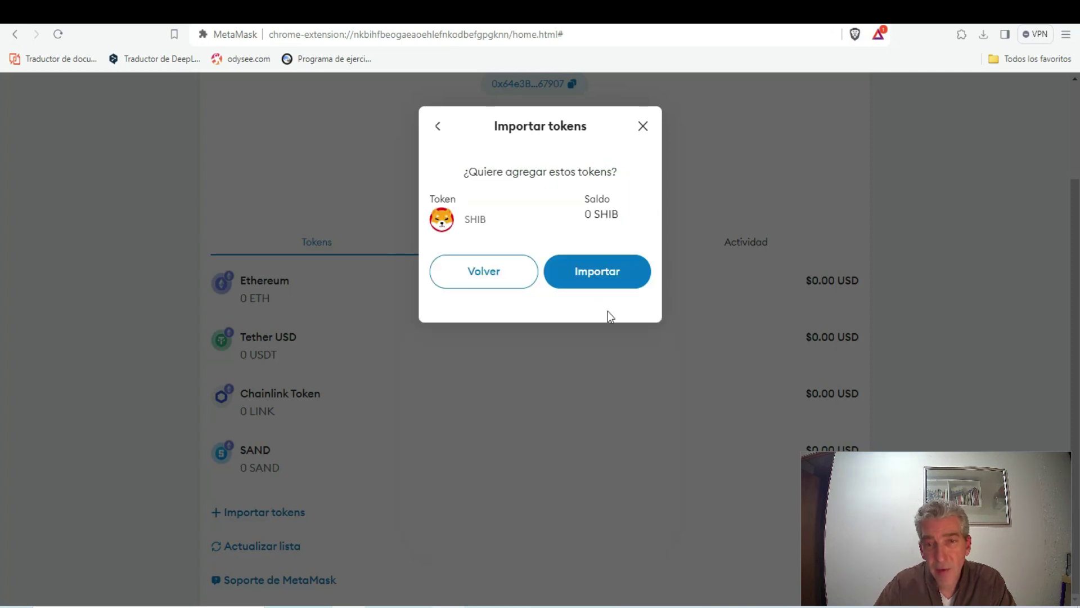
left_click(601, 275)
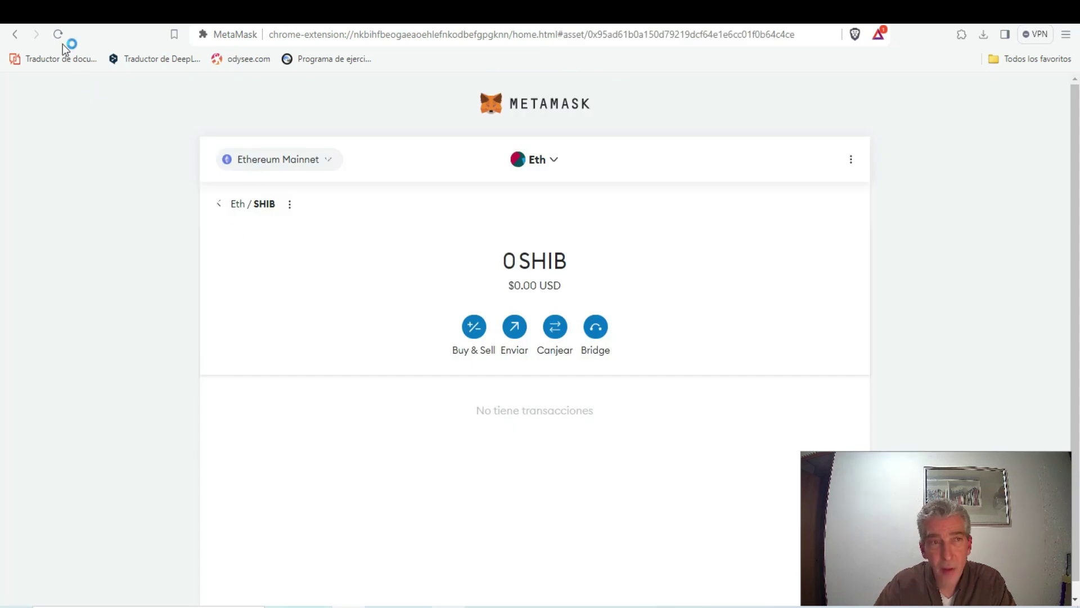
left_click(221, 205)
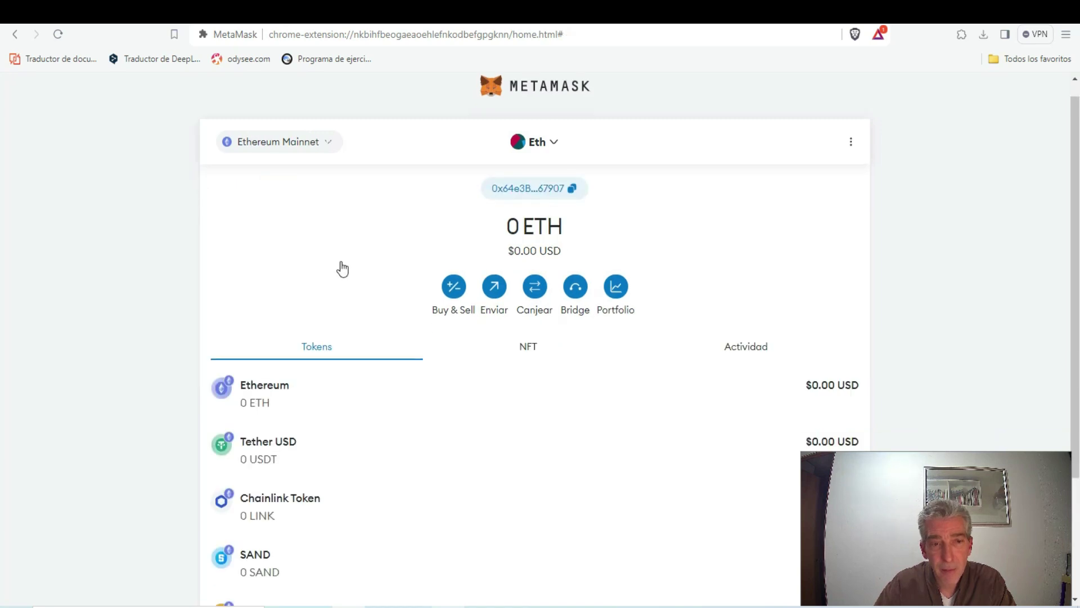
Review the Eth wallet's token list: Ethereum, Tether USD, Chainlink Token, SAND and SHIBA INU, all at 0
scroll(343, 269, "down", 3)
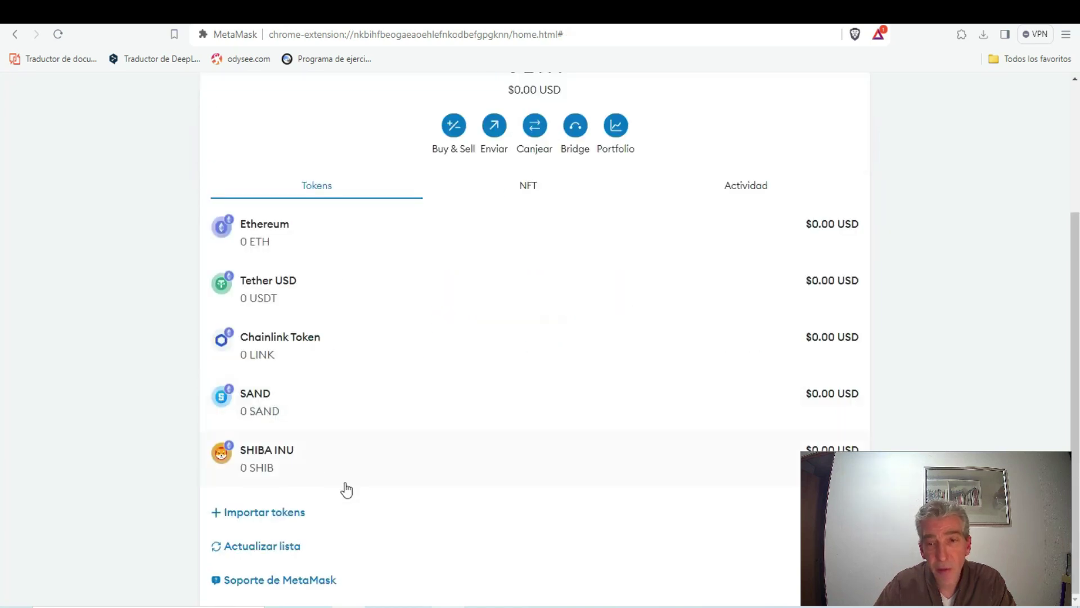
scroll(346, 383, "up", 3)
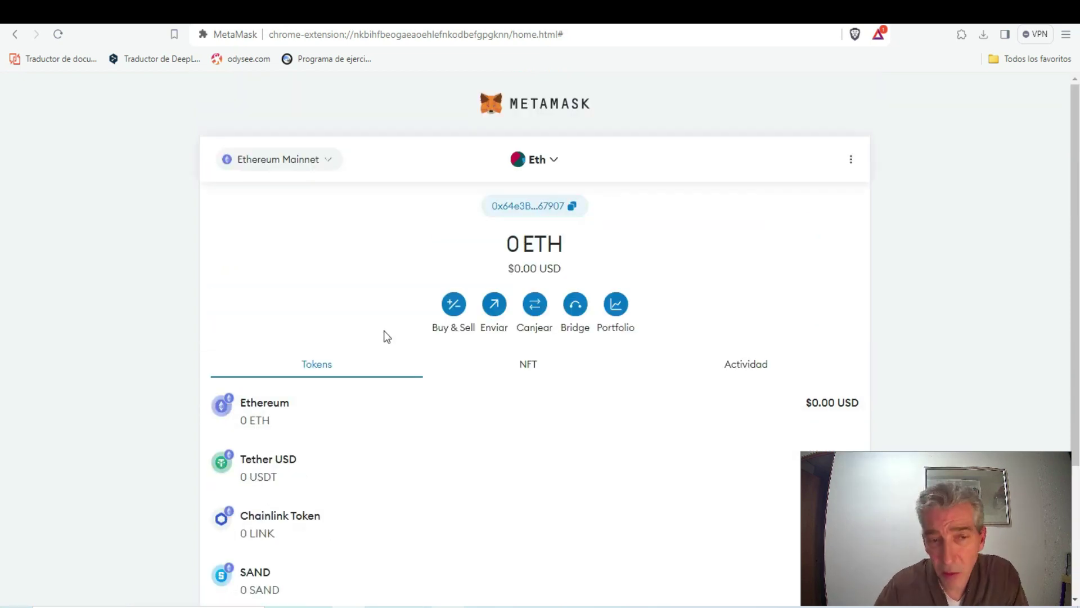
scroll(382, 339, "down", 3)
scroll(382, 340, "up", 3)
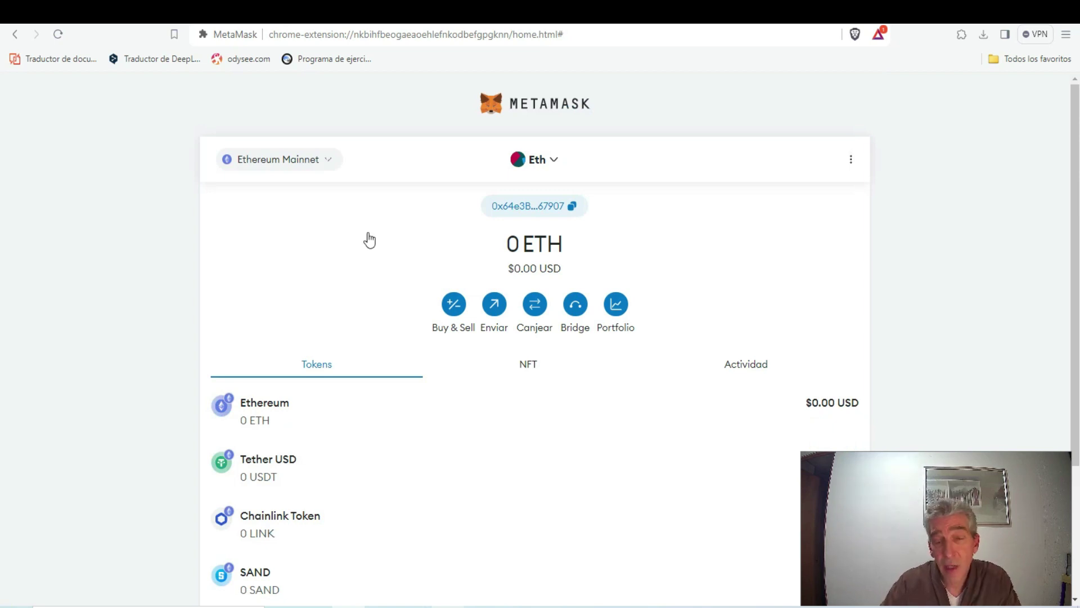
scroll(369, 241, "down", 3)
scroll(381, 472, "up", 3)
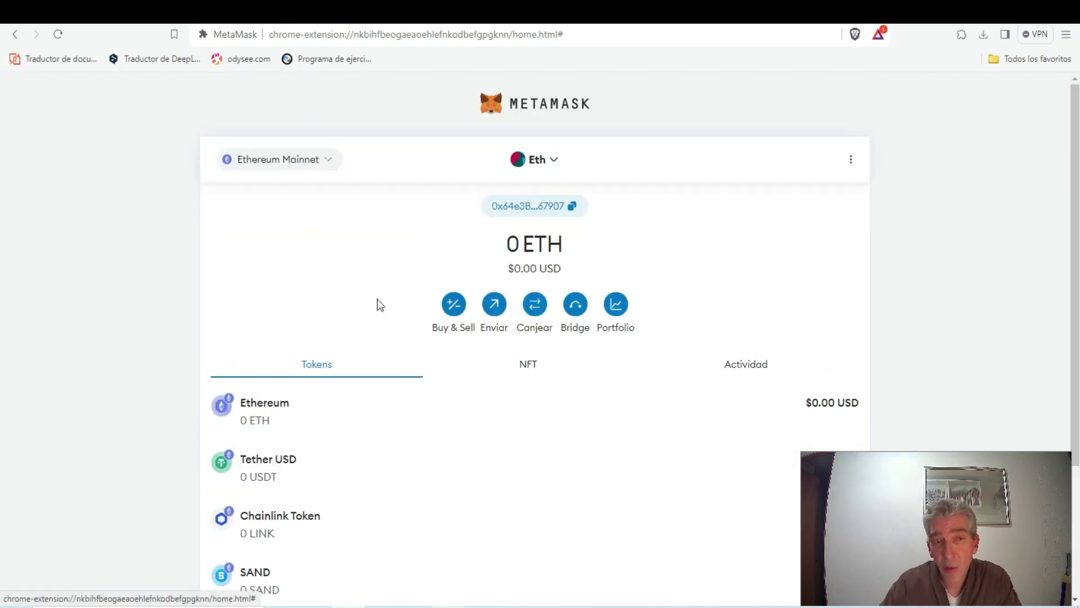
Check the available networks and the Agregar red page, then return to the wallet home
left_click(275, 162)
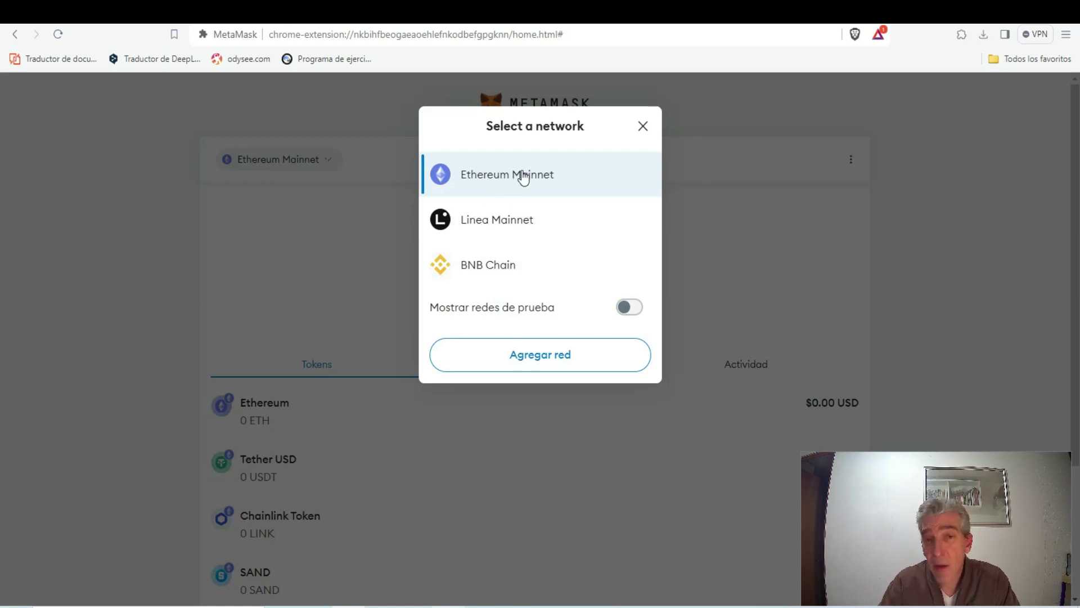
left_click(528, 360)
scroll(528, 355, "down", 1)
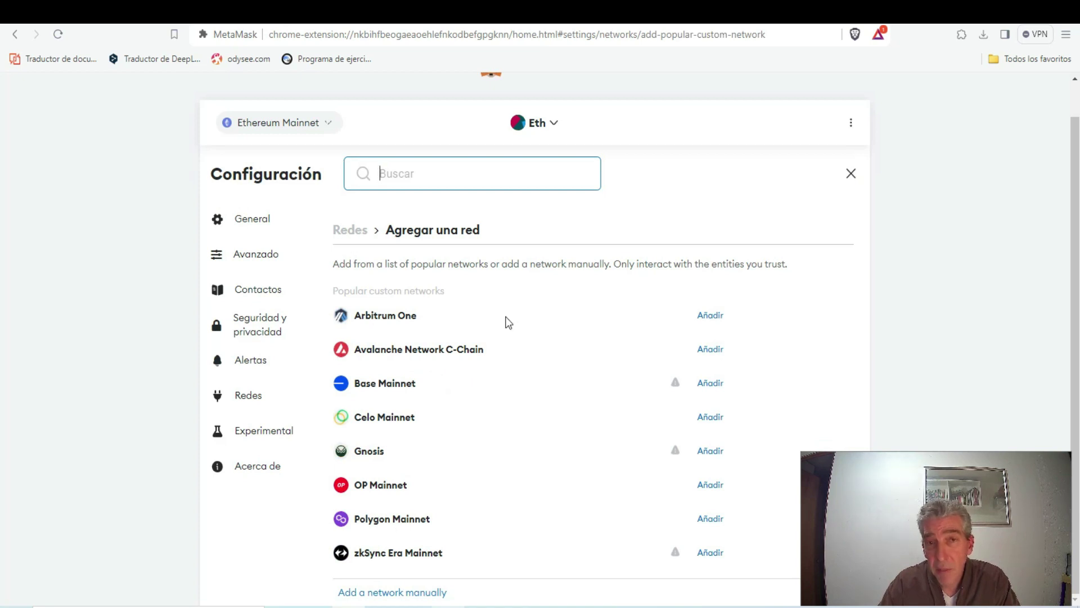
scroll(508, 319, "up", 1)
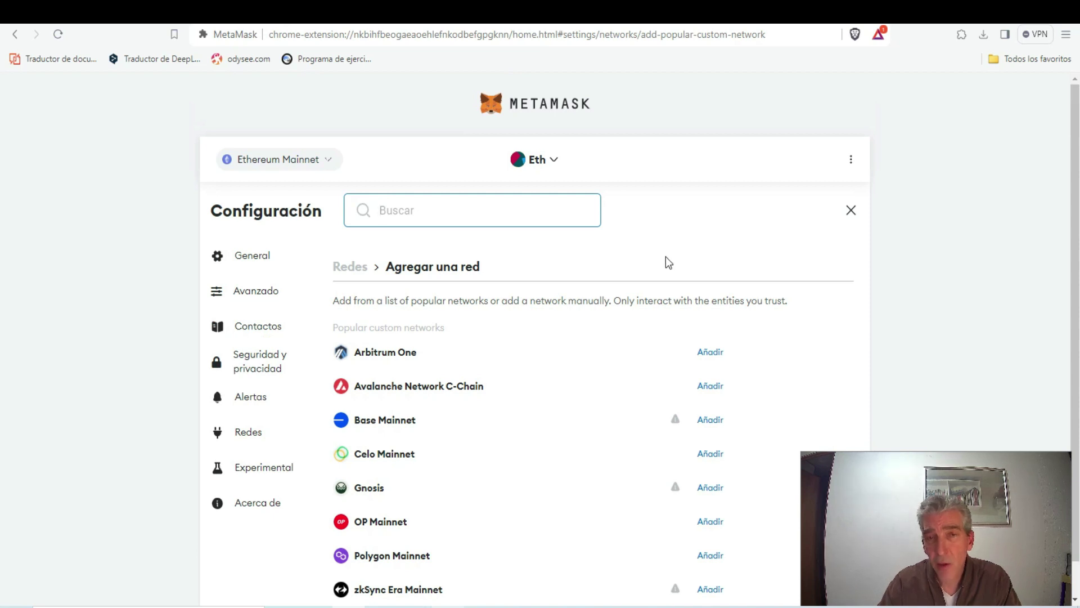
left_click(532, 110)
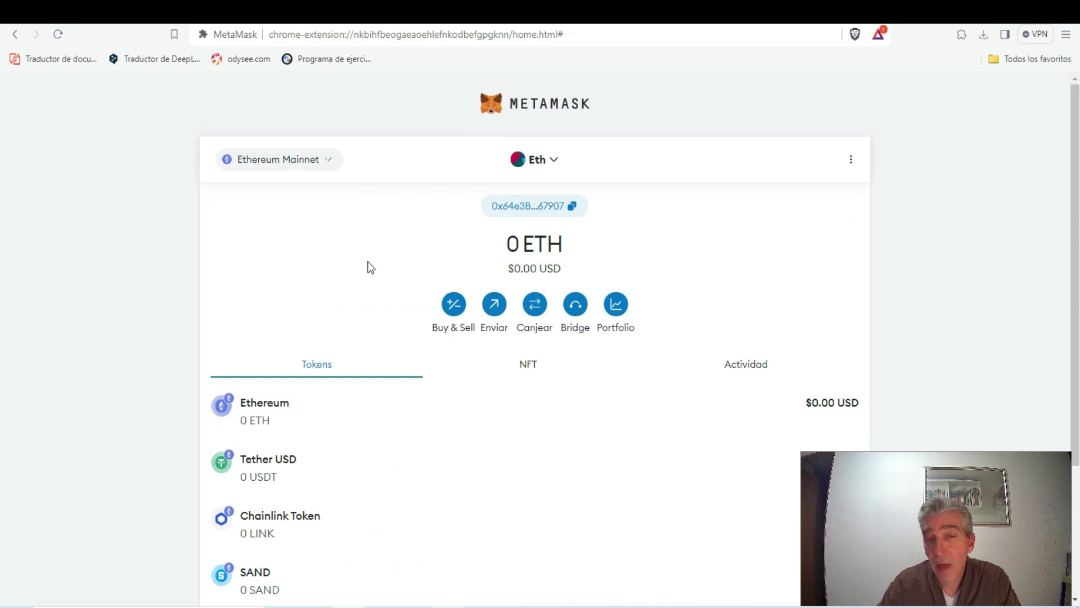
Recheck the token list, then switch to the Notepad file holding the recovery words
scroll(367, 264, "down", 2)
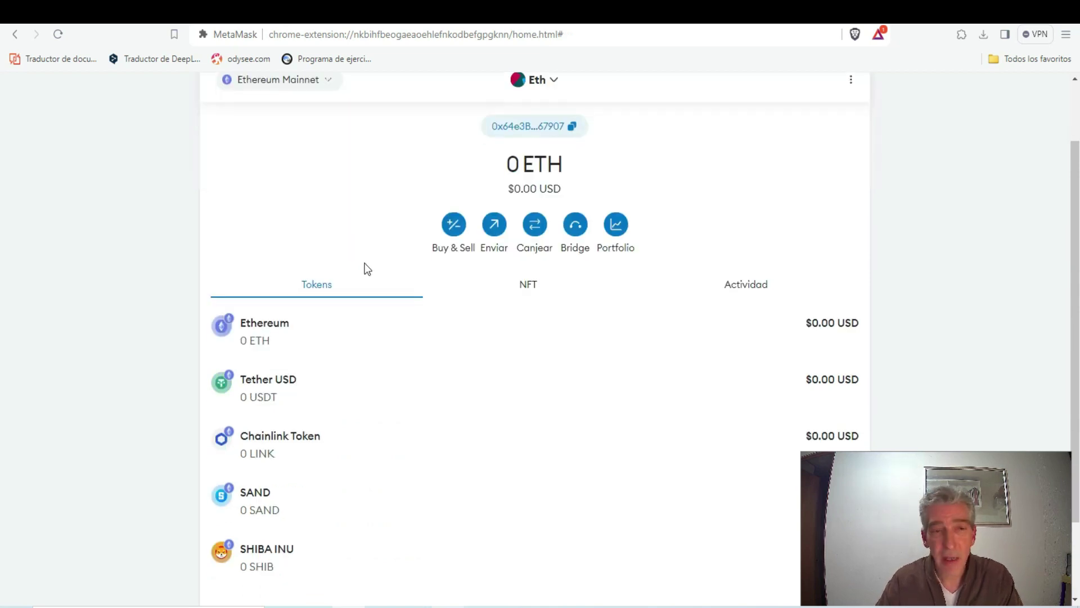
scroll(366, 268, "down", 2)
scroll(367, 271, "up", 4)
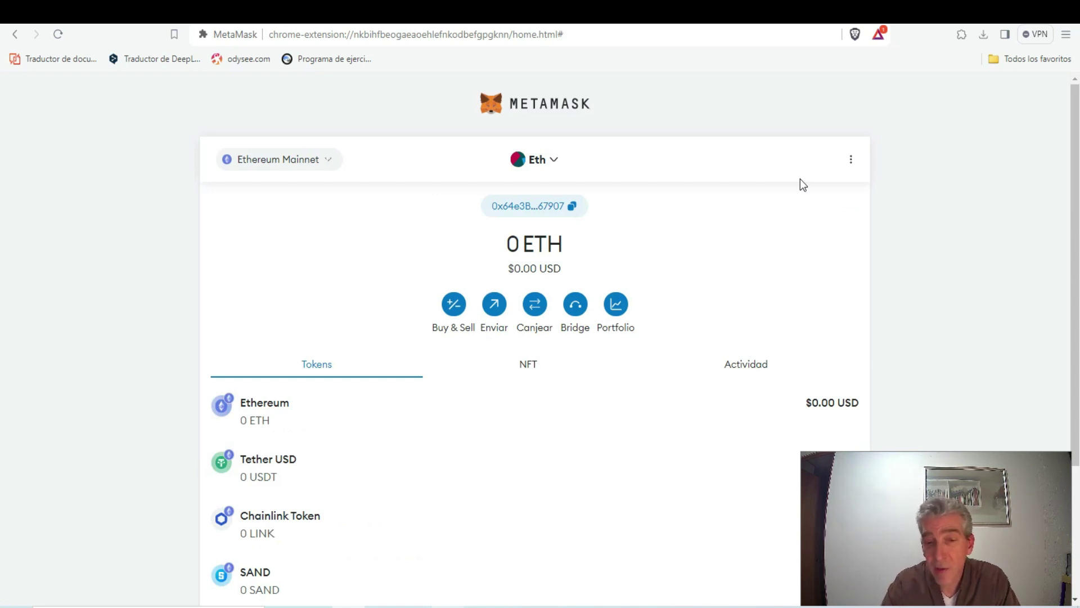
left_click(524, 599)
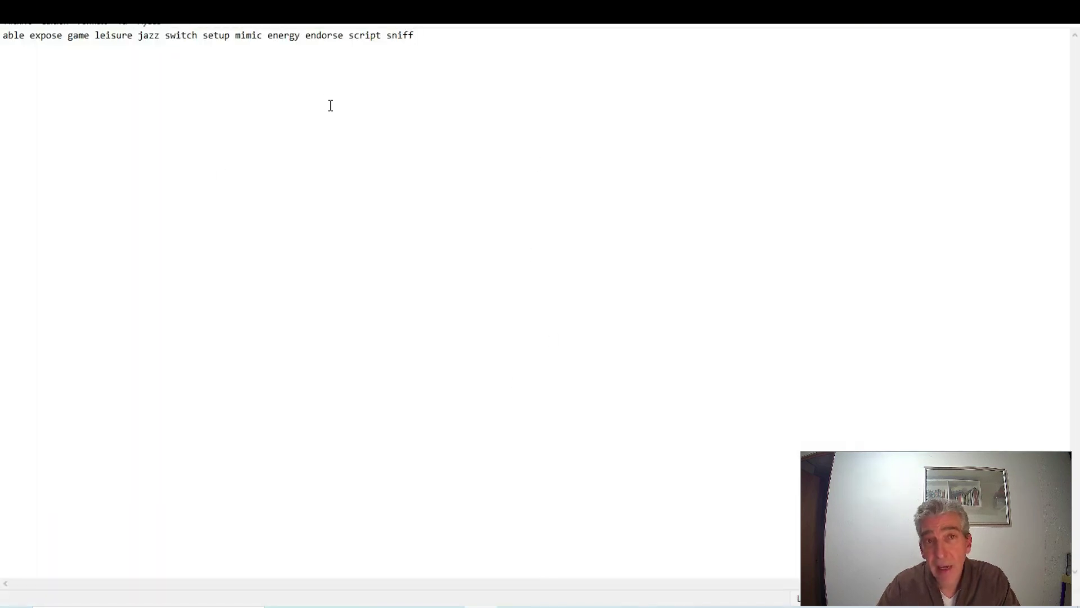